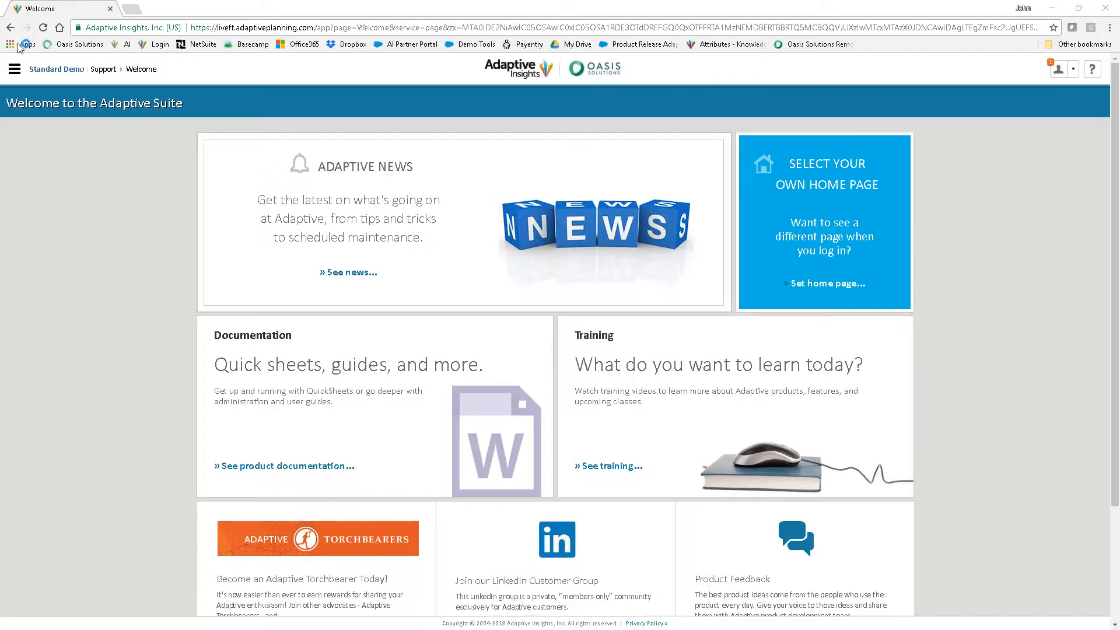
Open the What If - Financial Statement & Cash Impact report
click(14, 72)
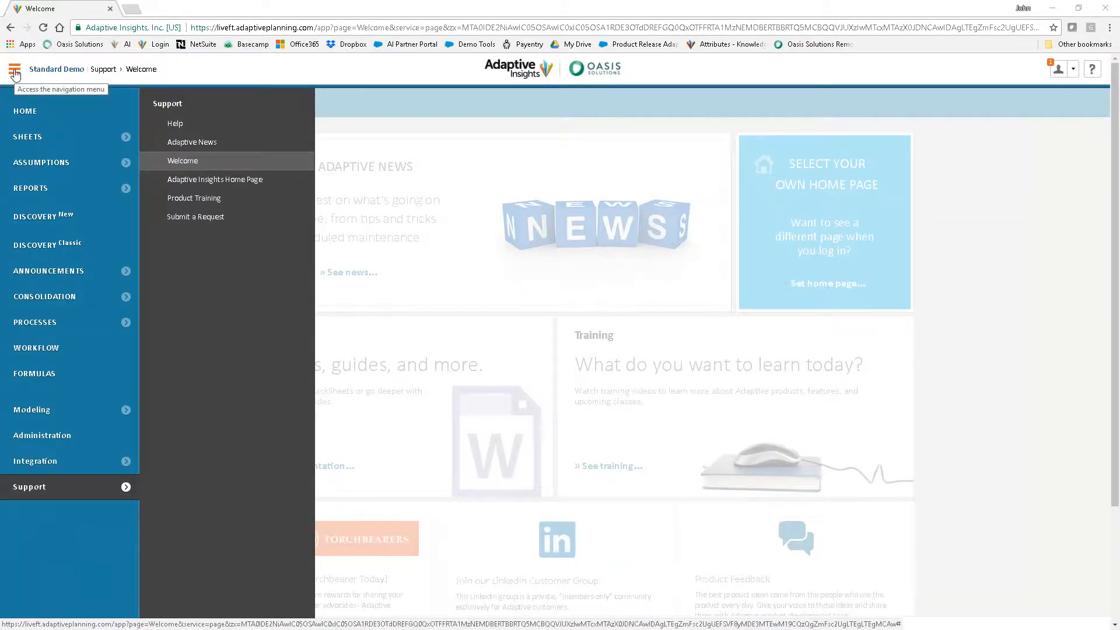
click(125, 188)
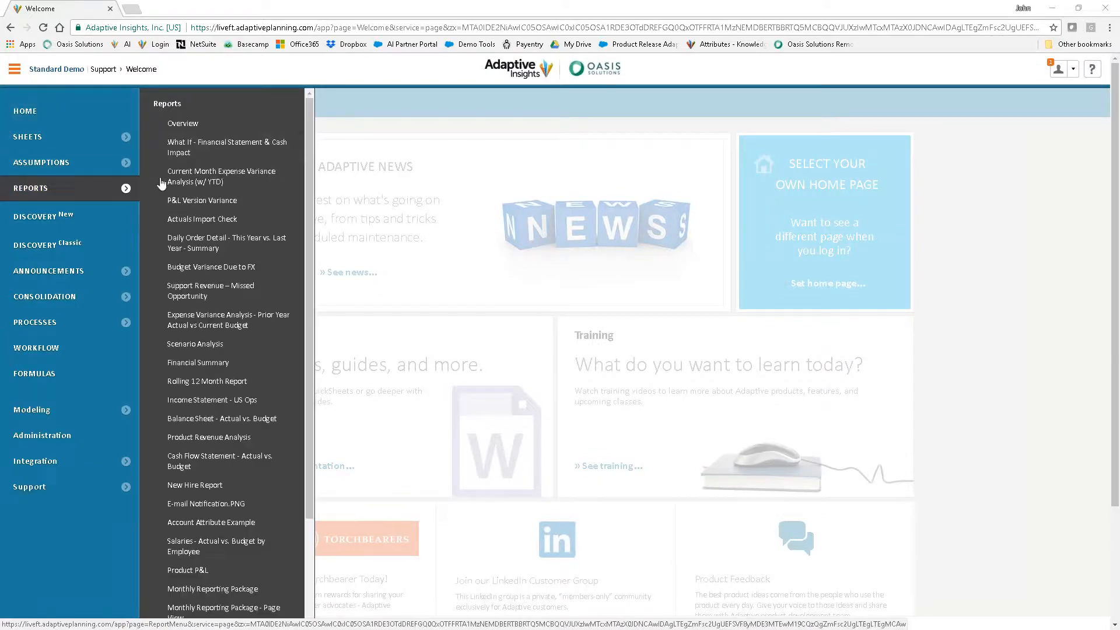
click(216, 149)
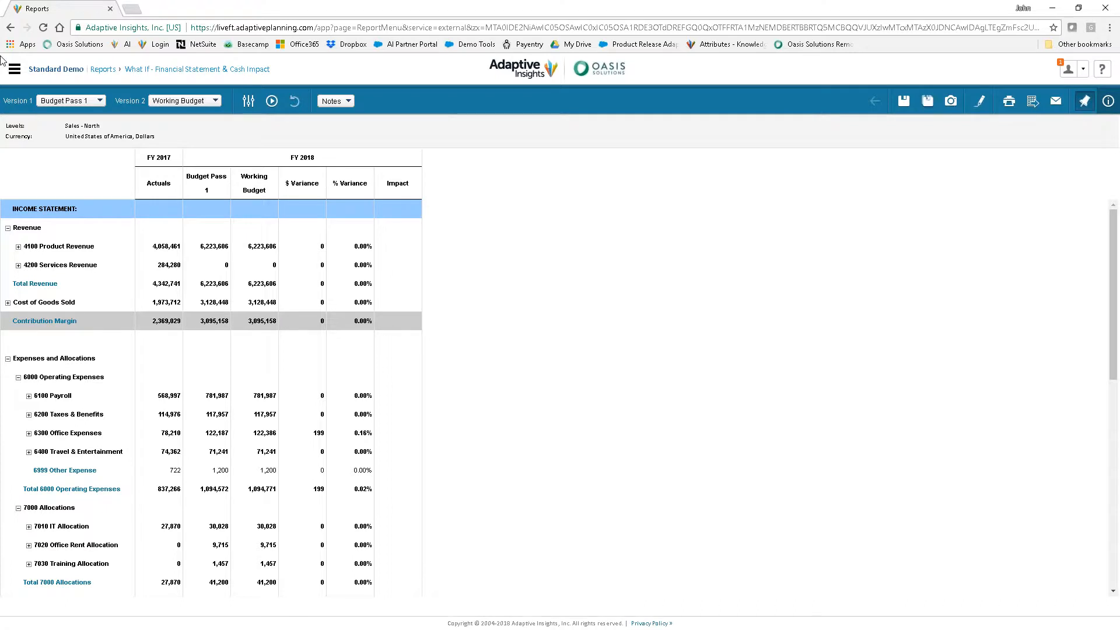
Open the Personnel Planning sheet in a new browser tab, keeping the report open, and switch to that tab
click(16, 71)
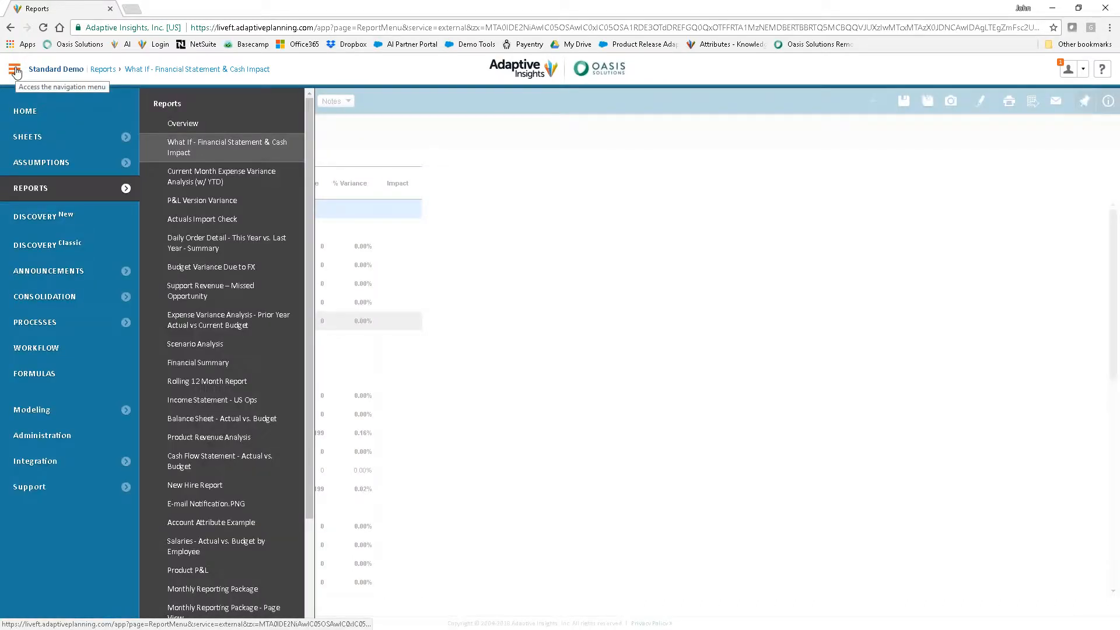
click(125, 137)
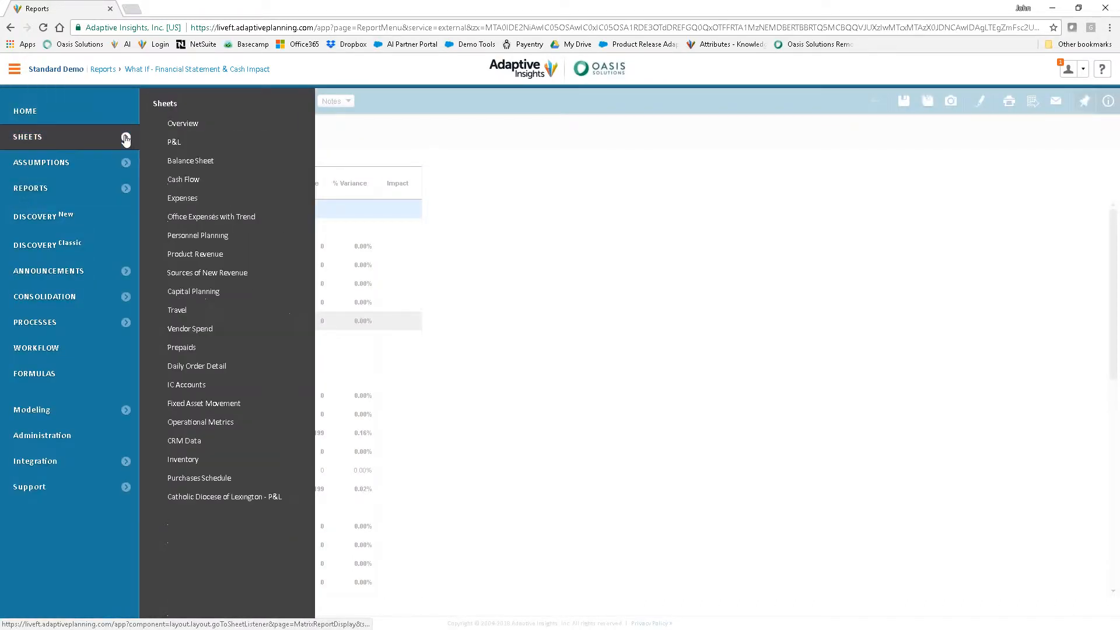
right_click(198, 237)
click(221, 241)
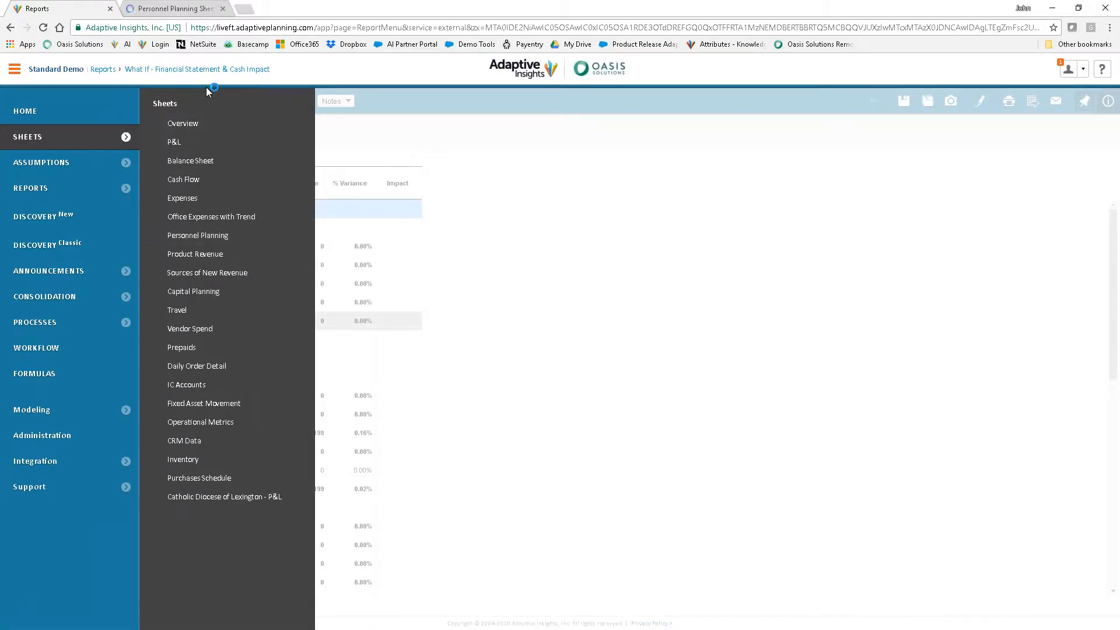
click(186, 10)
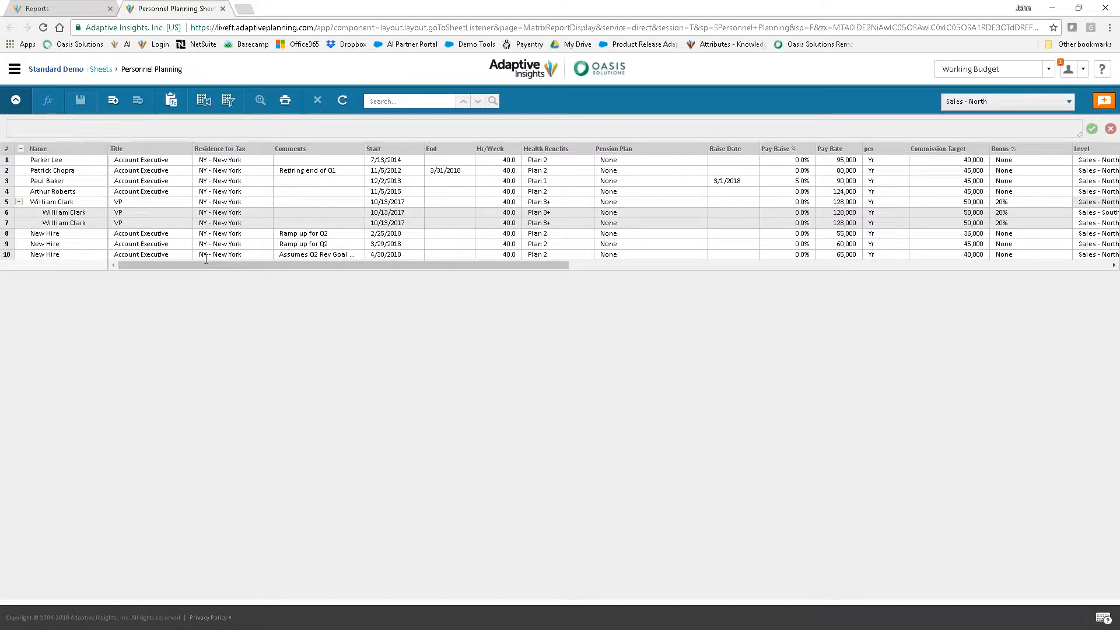
Set the start date of the New Hire in row 10 to 1/1/2018 and save the sheet
double_click(417, 256)
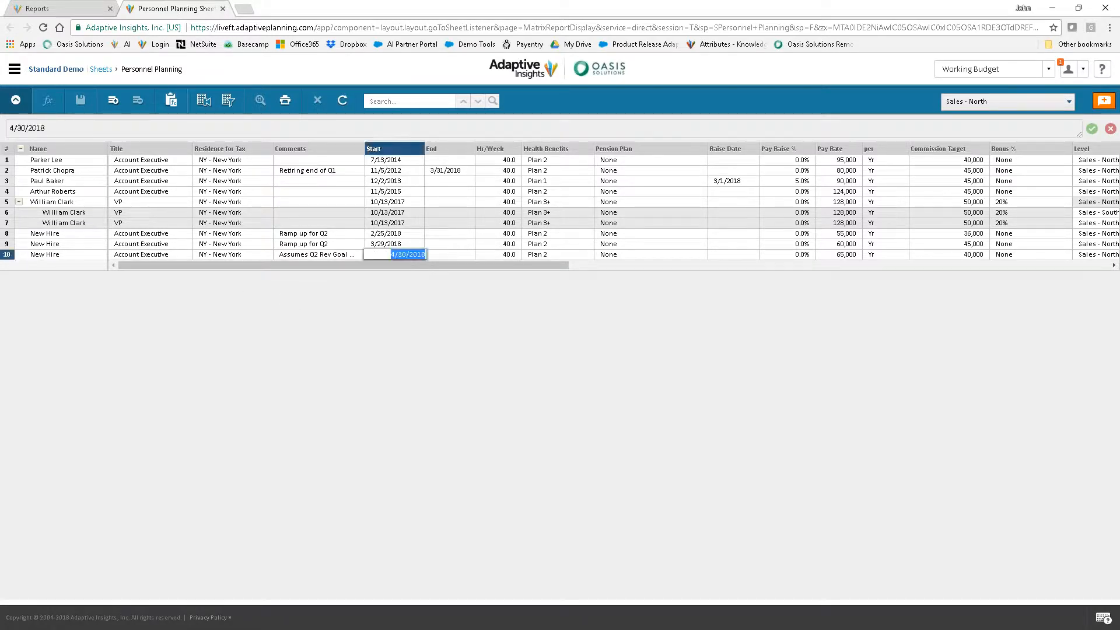
click(374, 269)
click(374, 268)
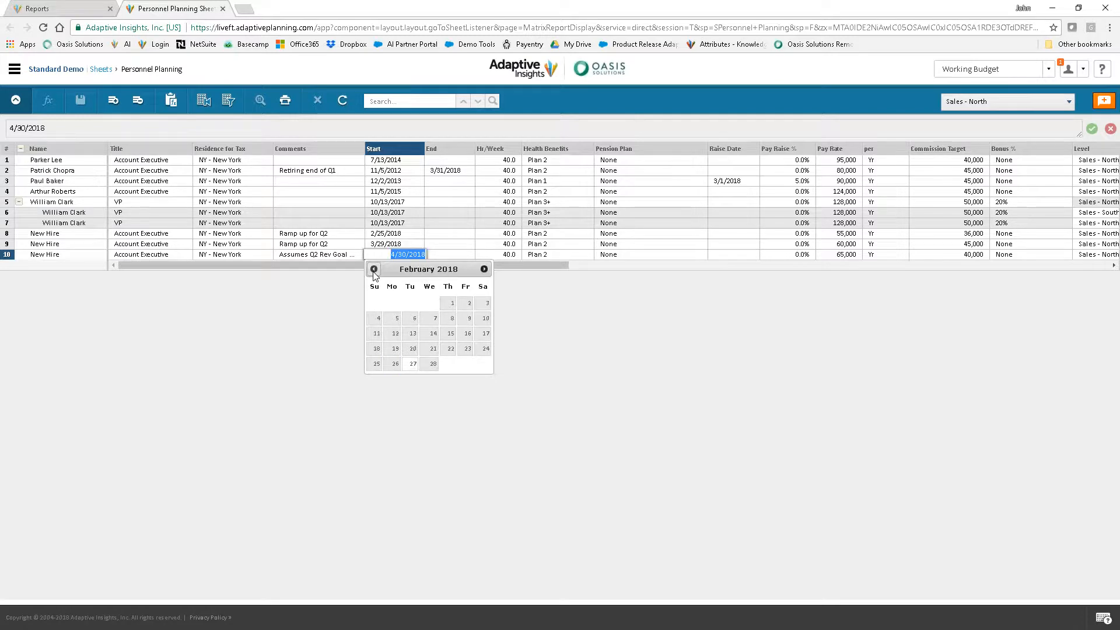
click(374, 269)
click(399, 308)
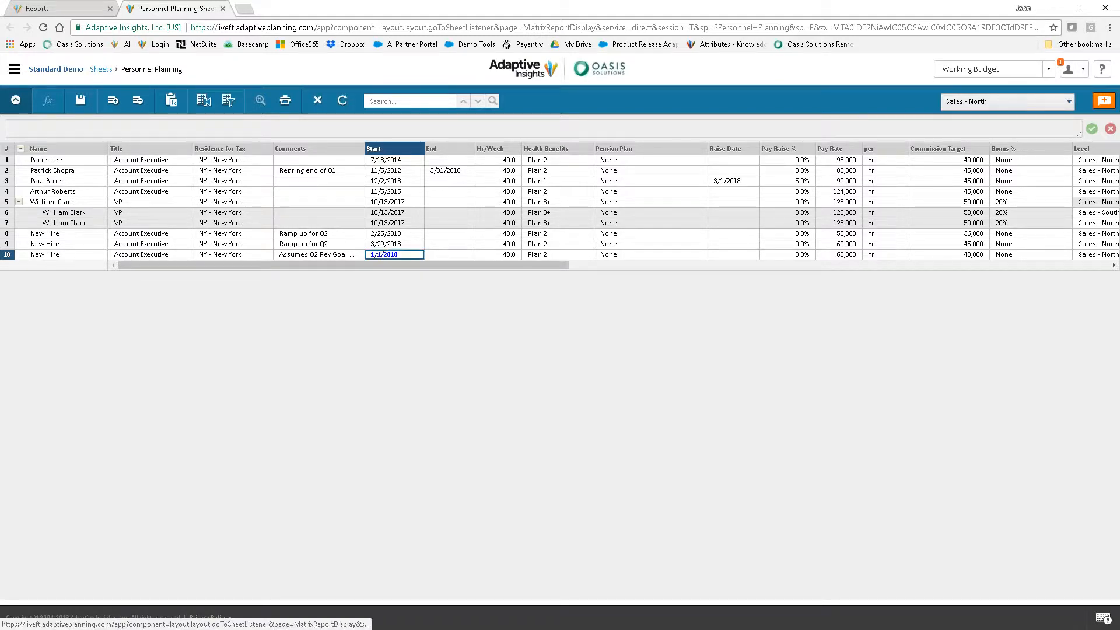
click(81, 101)
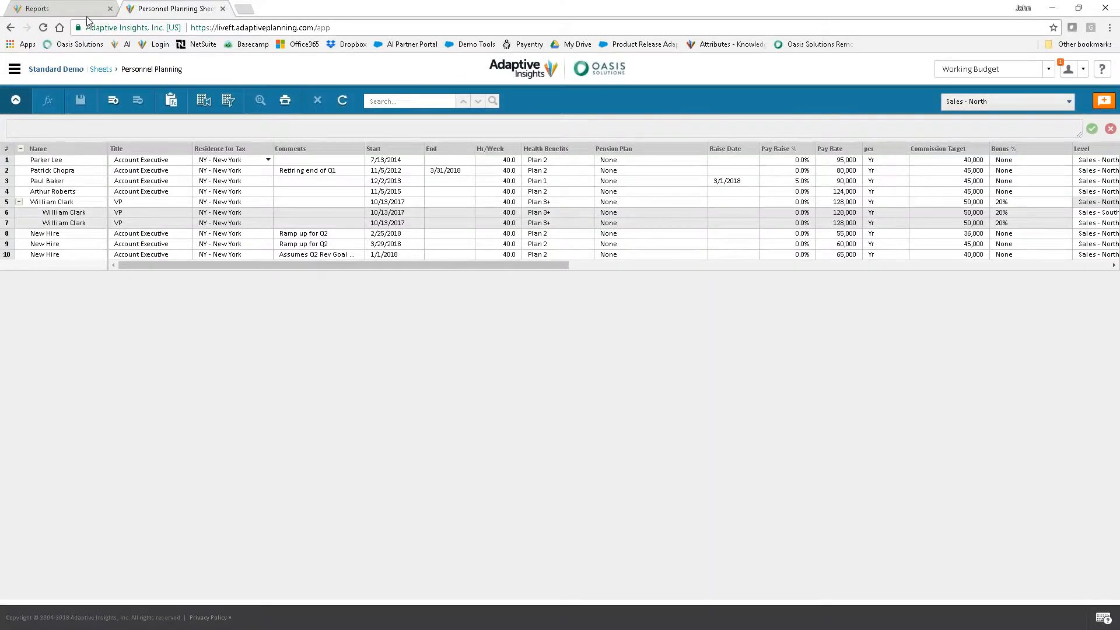
Return to the What If report, rerun it with the saved sheet data, and check the variances down to Net Income
click(82, 8)
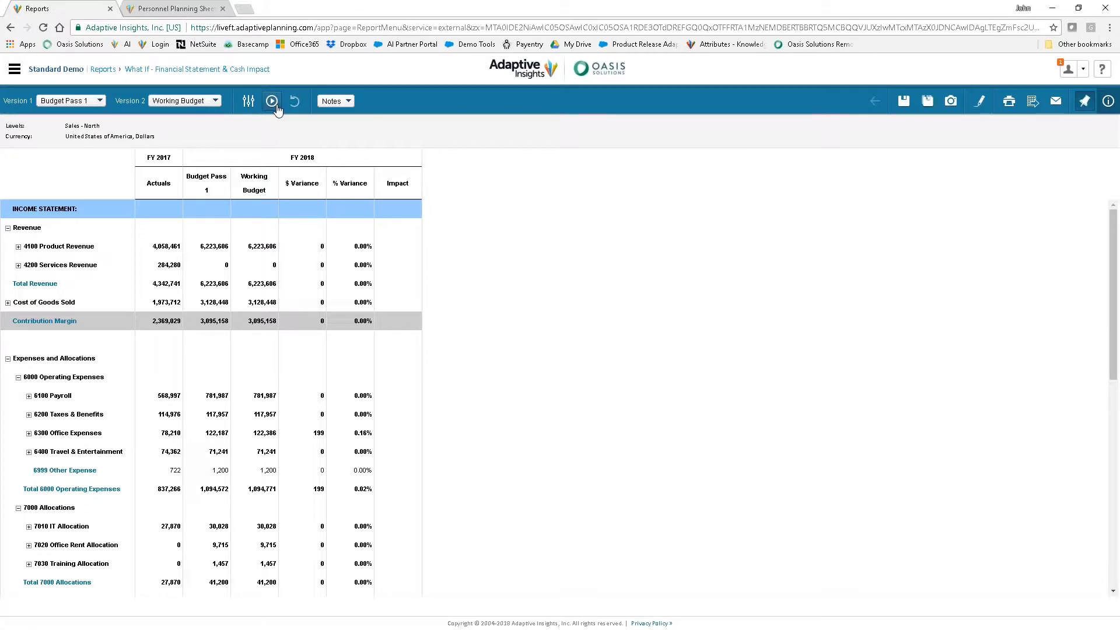
click(272, 101)
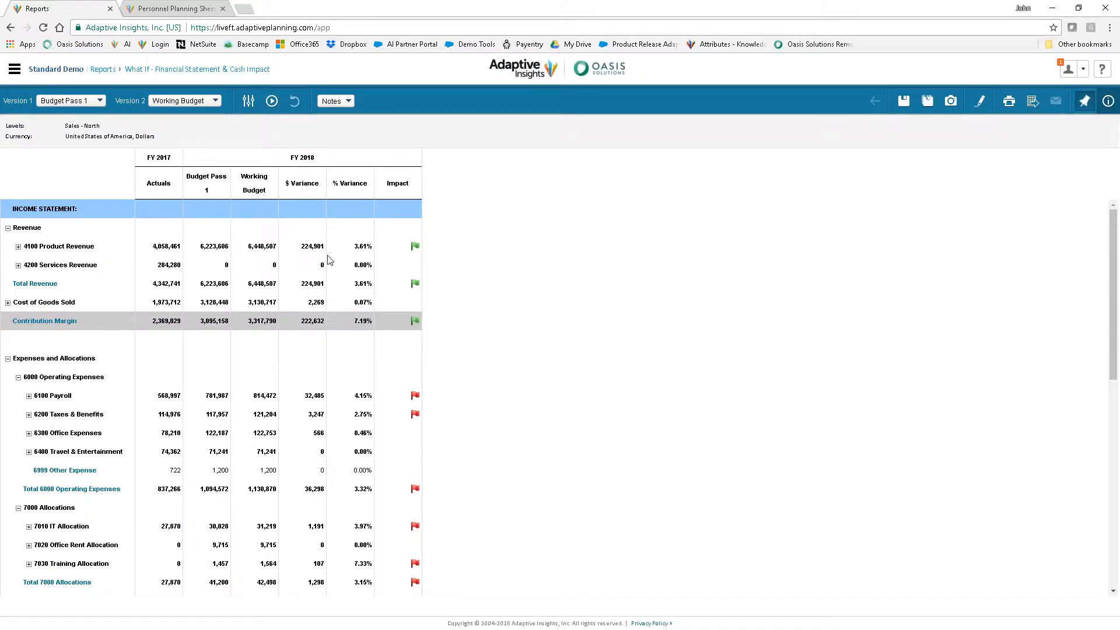
scroll(329, 260, down, 3)
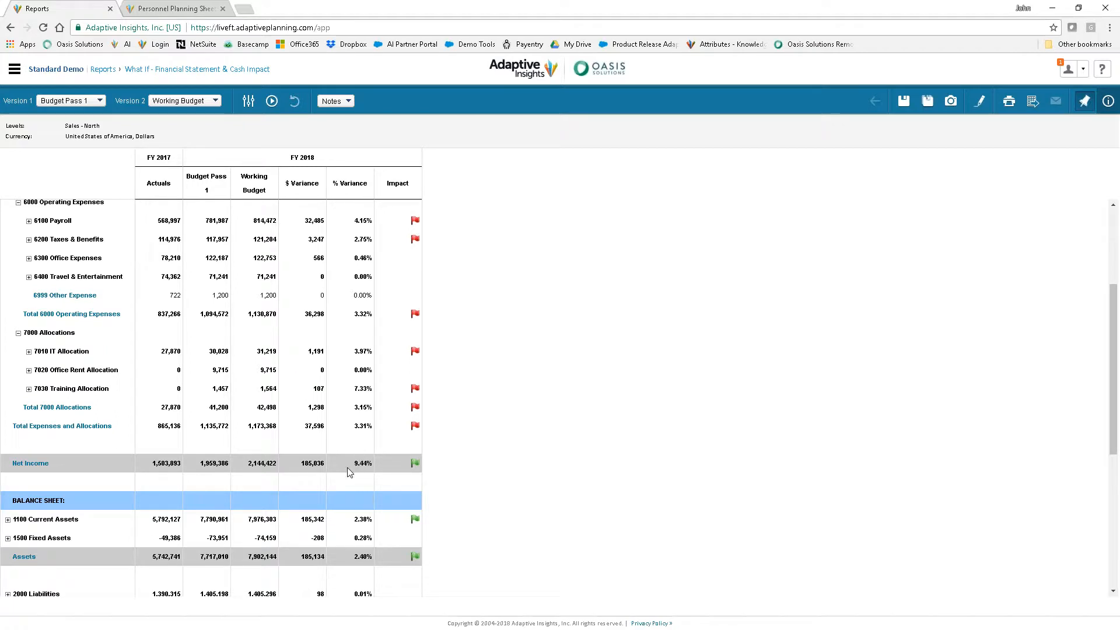
right_click(348, 470)
Add the report note "Advanced New Hire to 1/1/18." and save the report
click(347, 103)
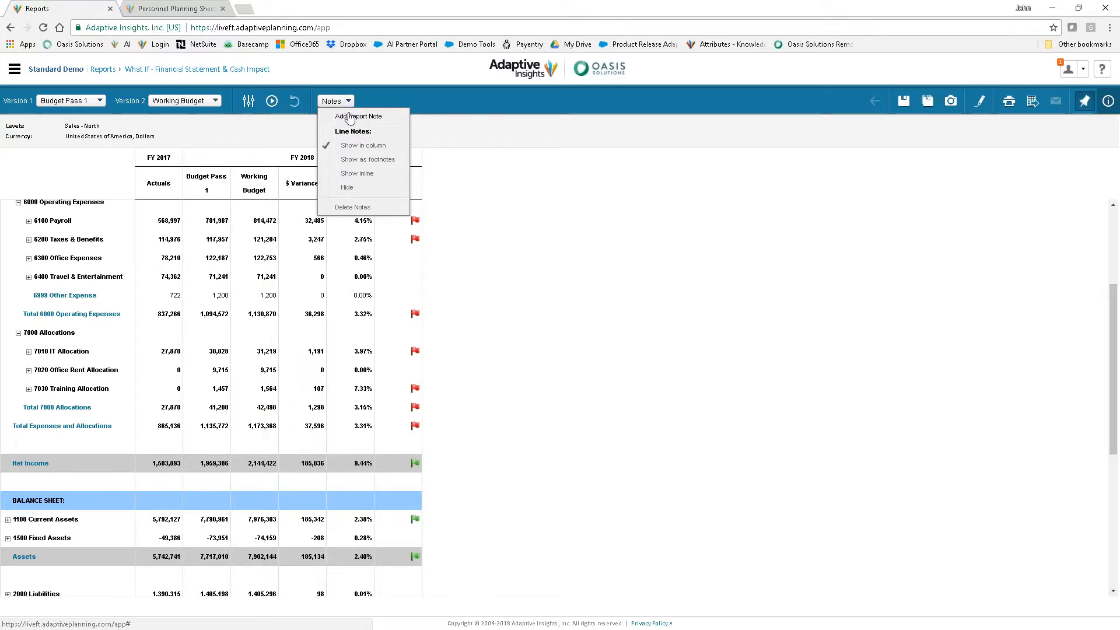
click(357, 116)
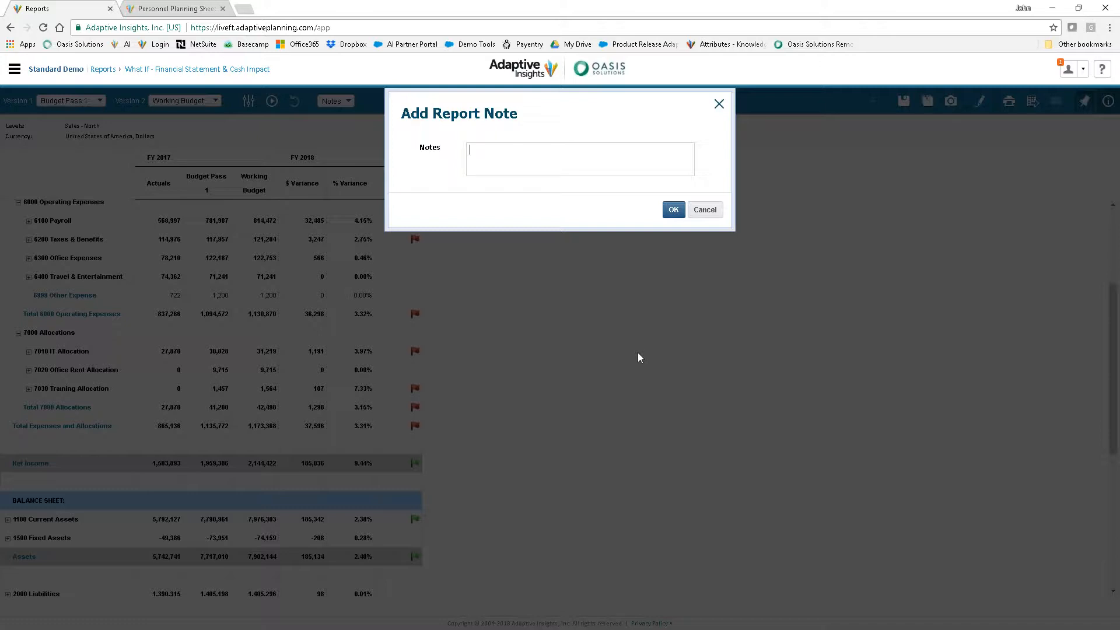
text(ADvanc)
key(BackSpace)
key(BackSpace)
text(d)
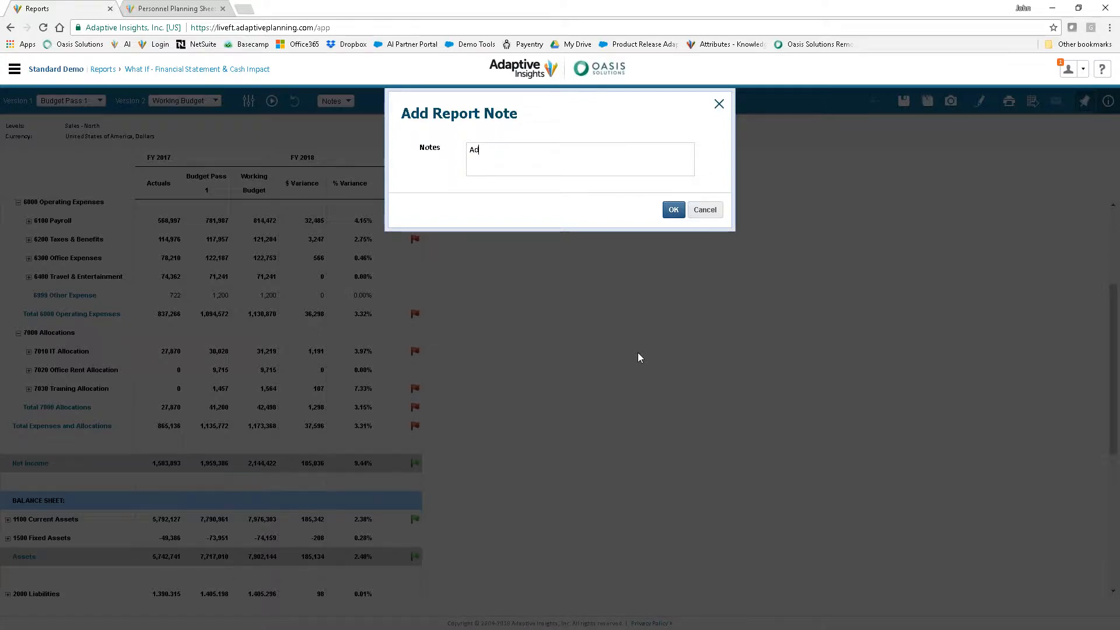
text(vanced New Hire )
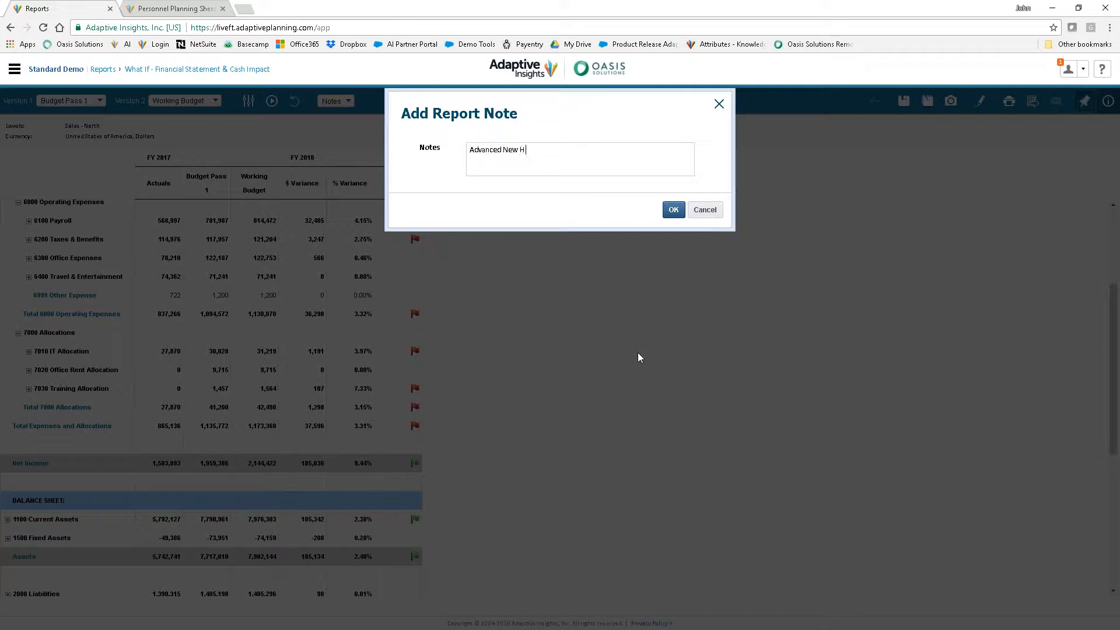
text(to 1/1/148.)
click(674, 209)
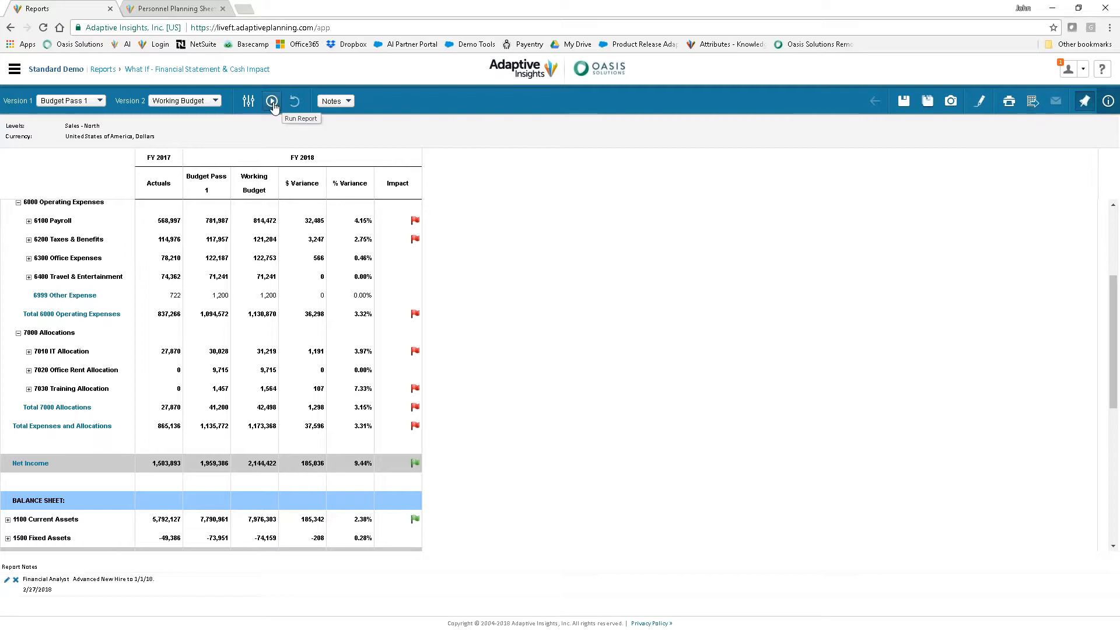
click(903, 101)
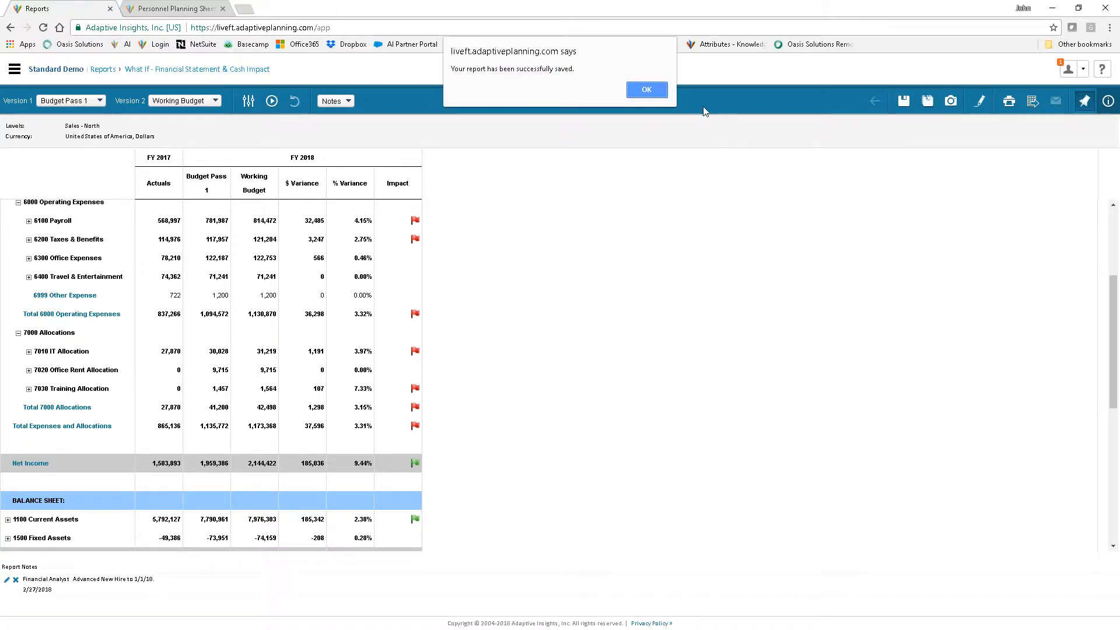
click(646, 89)
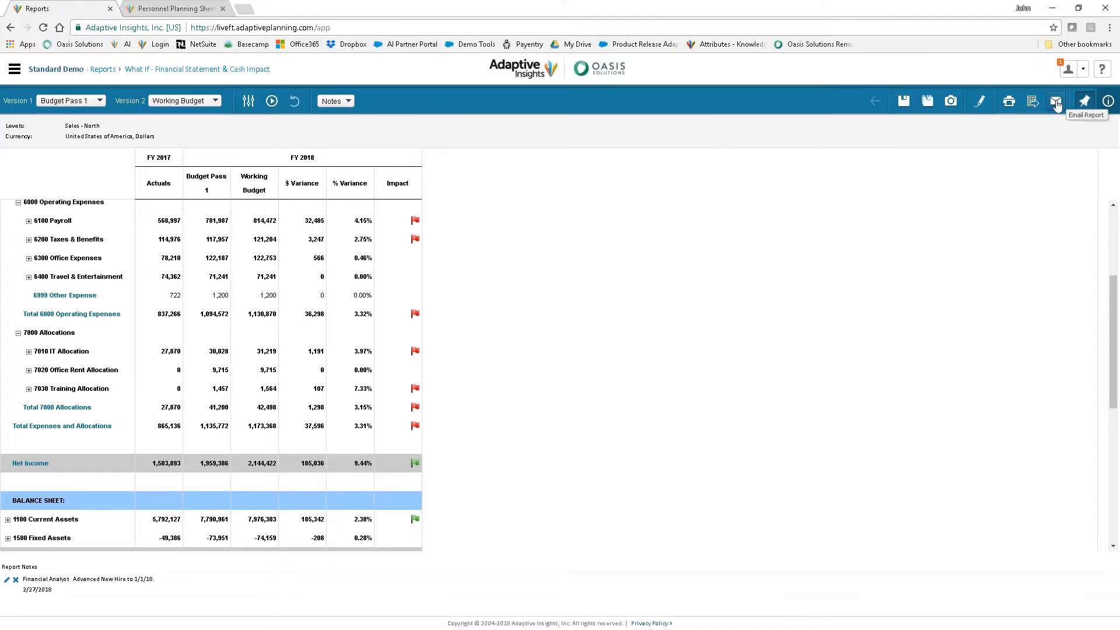
Email the report link to the user listed directly below Financial Analyst among the available users, keeping the default subject and message
click(1056, 101)
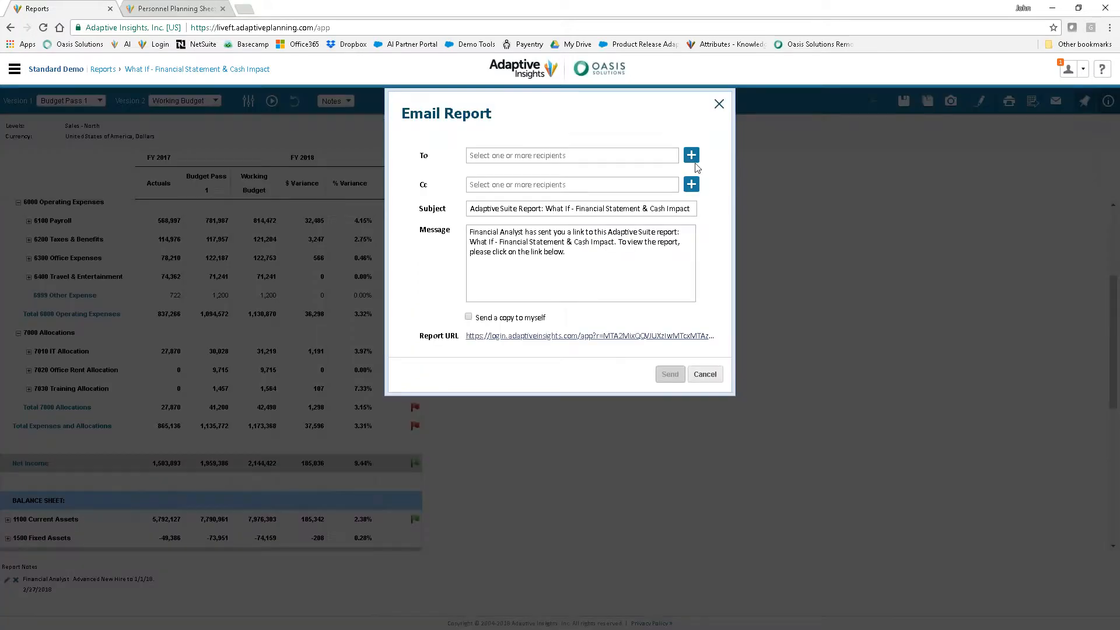
click(693, 159)
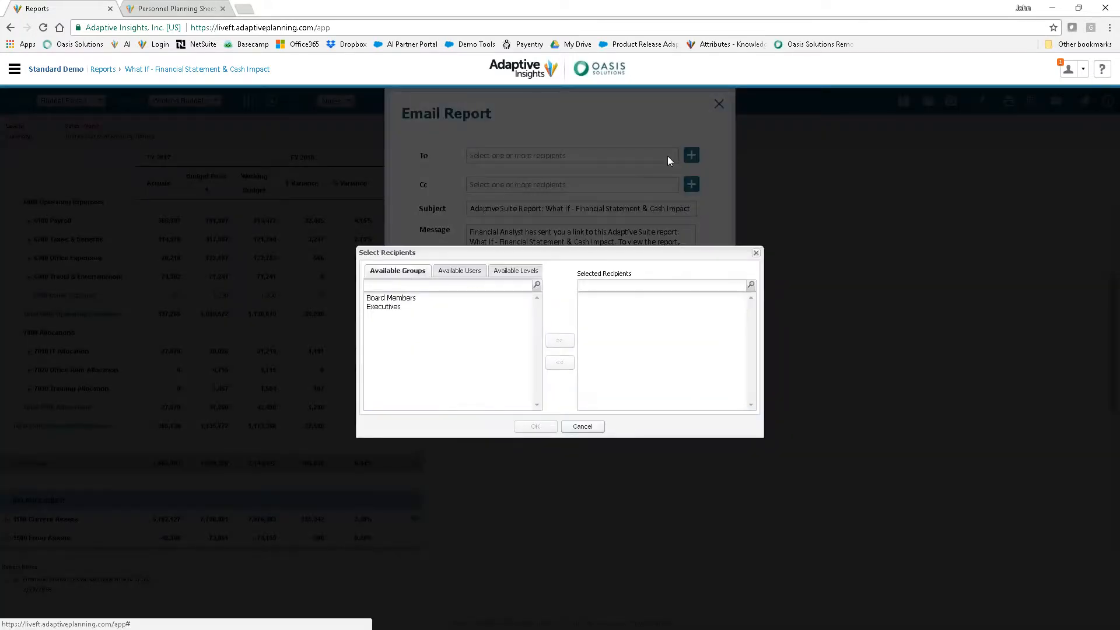
click(459, 270)
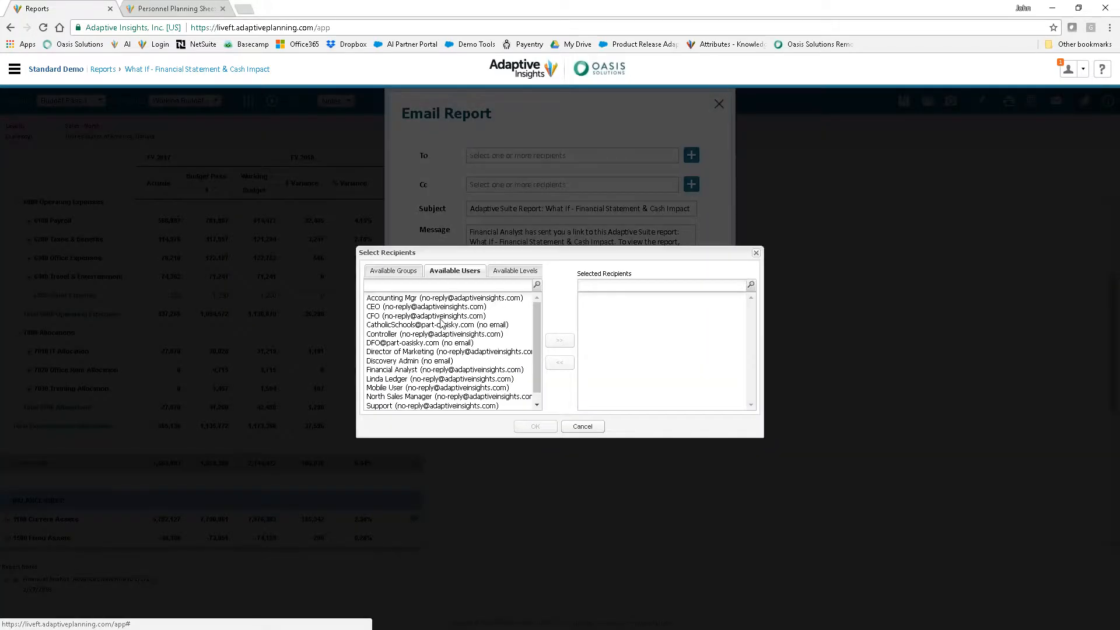
click(440, 379)
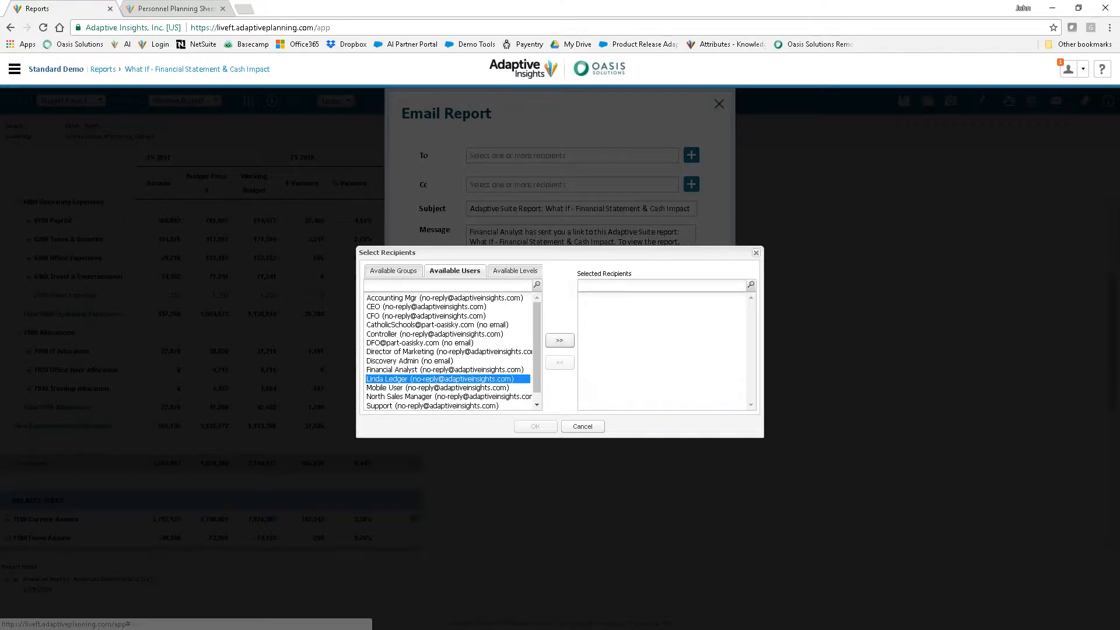
click(559, 341)
click(535, 427)
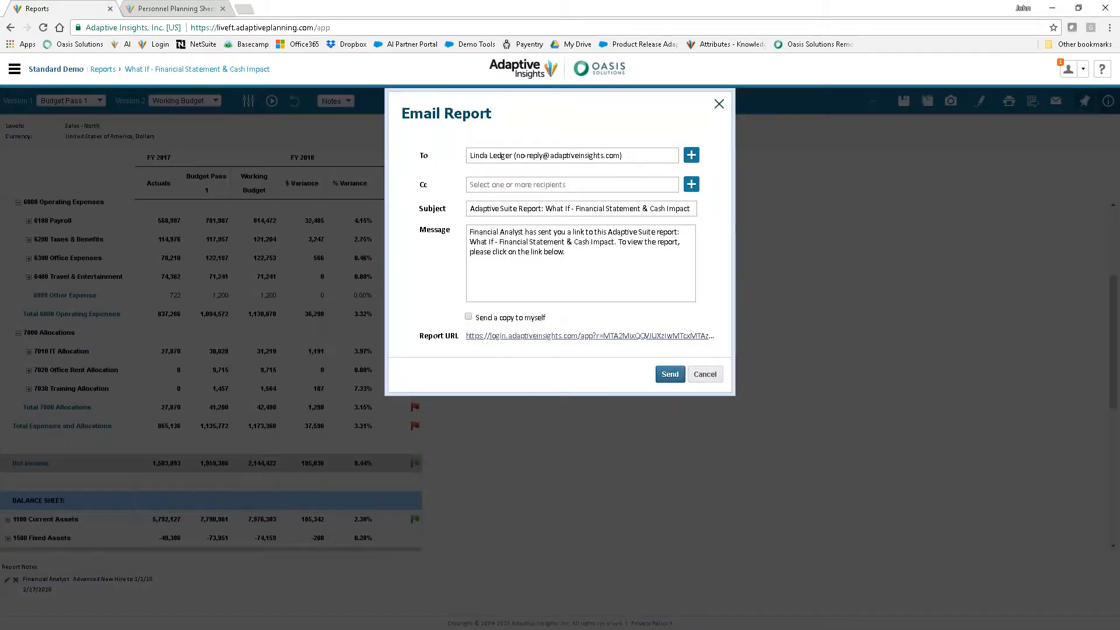
click(671, 374)
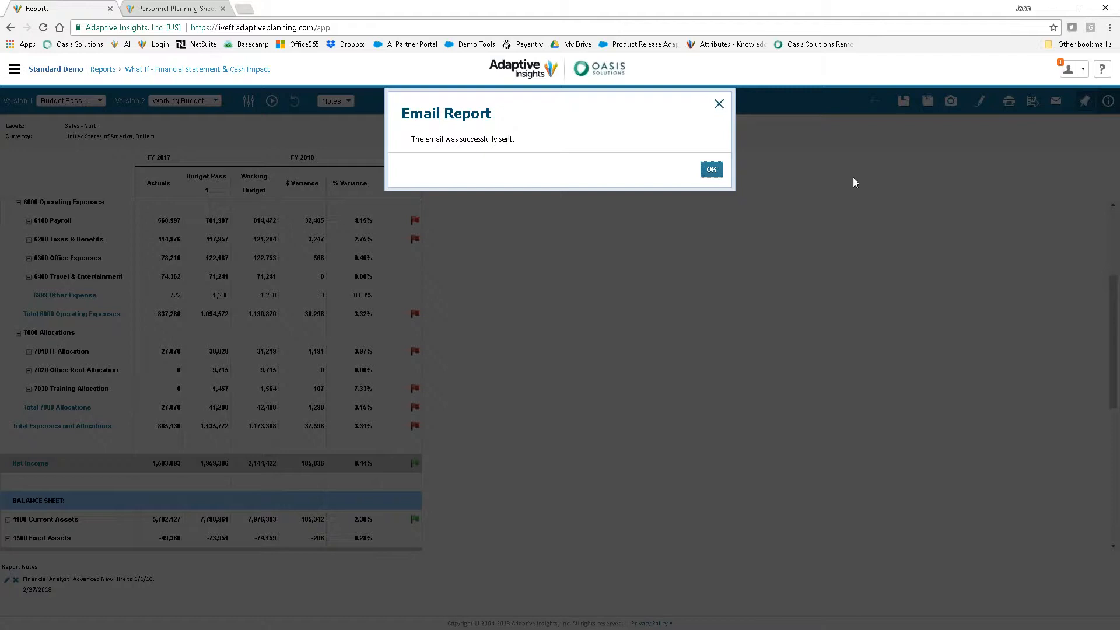
click(711, 170)
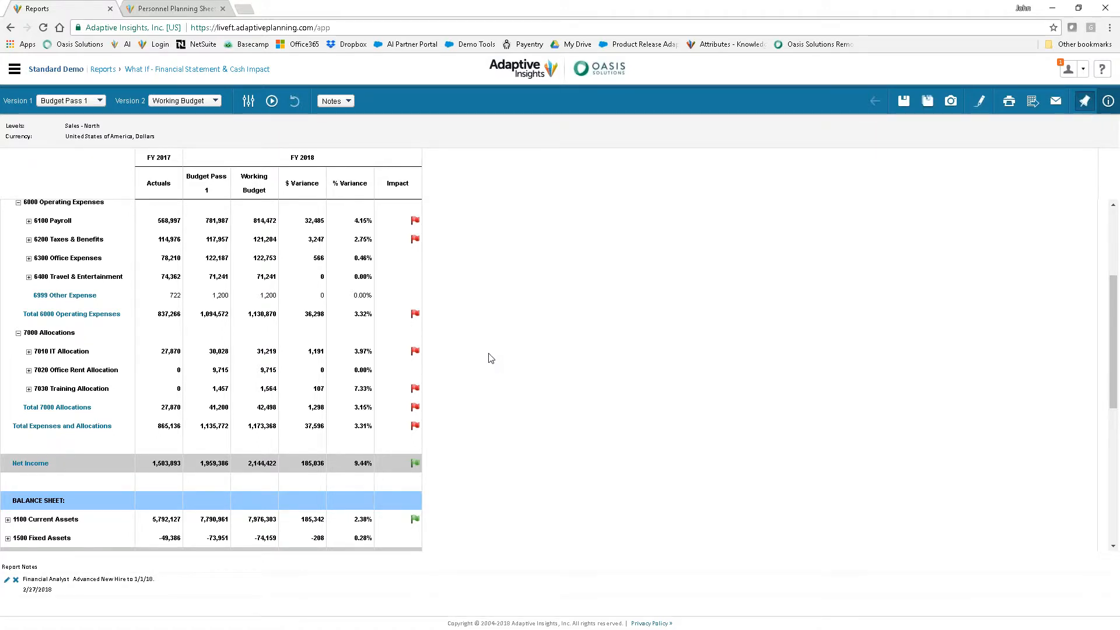
Examine the report's variances and impact flags across the expenses, balance sheet, cash flow and financial metrics sections
scroll(288, 381, up, 1)
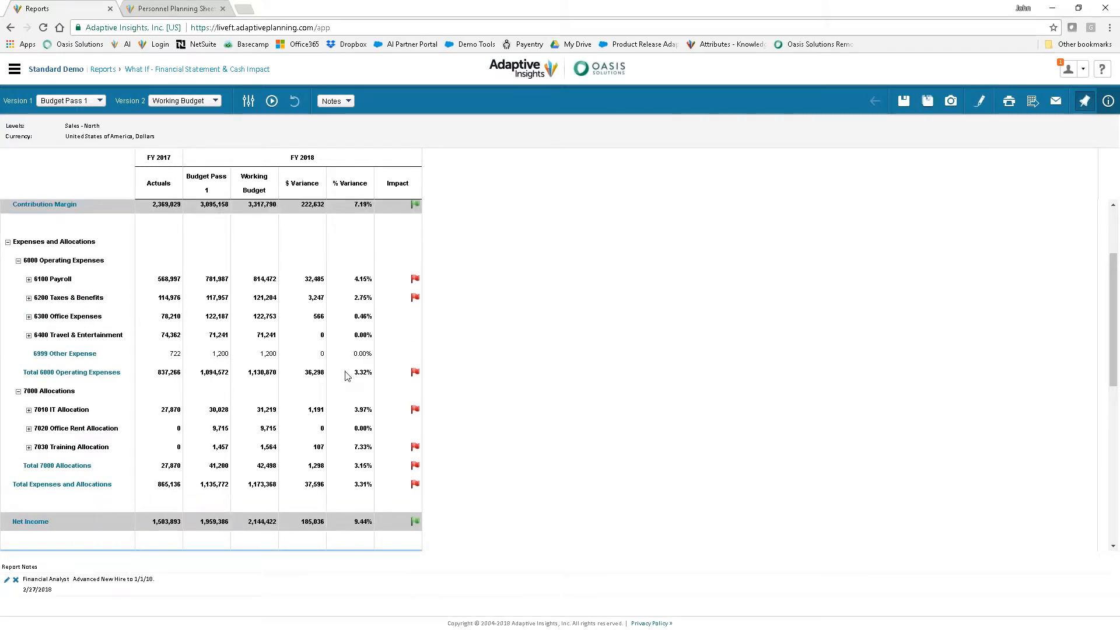
scroll(346, 373, down, 1)
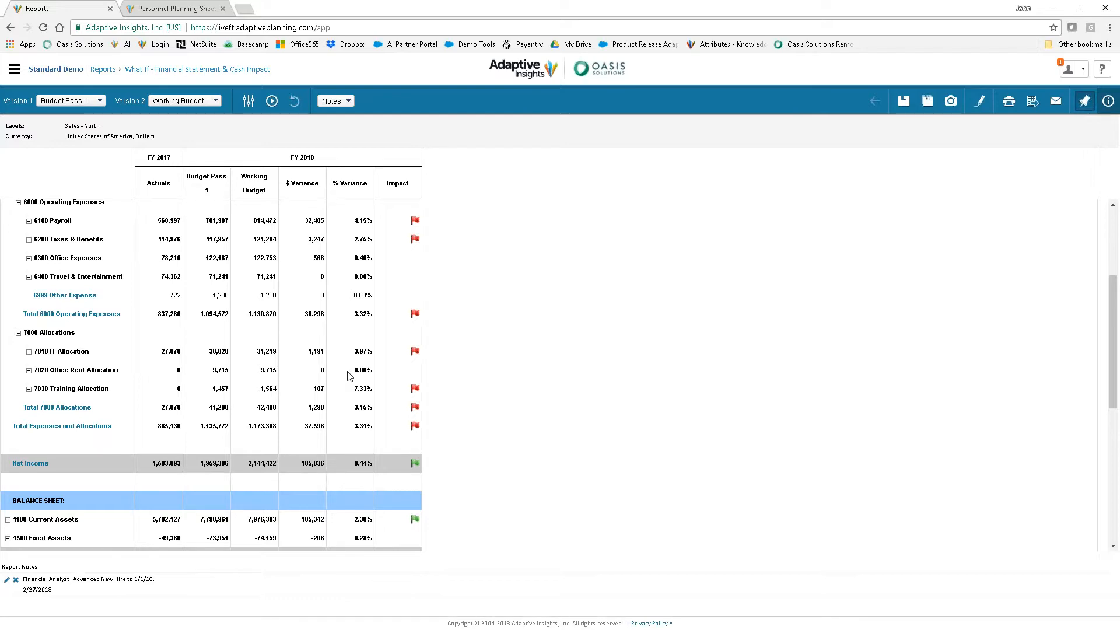
scroll(349, 375, down, 1)
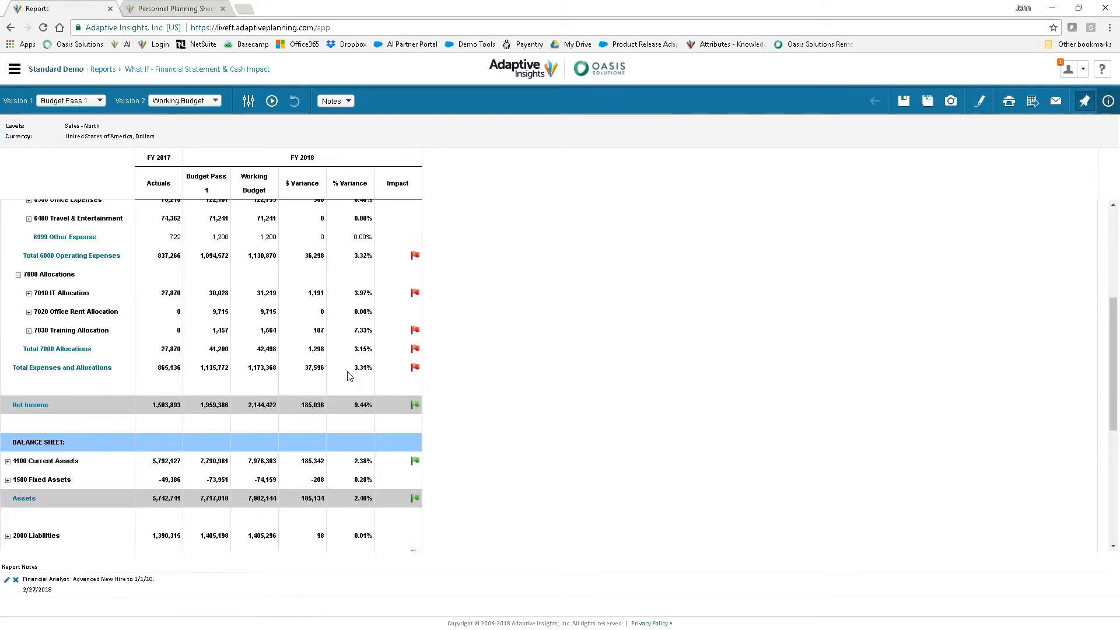
scroll(349, 375, down, 2)
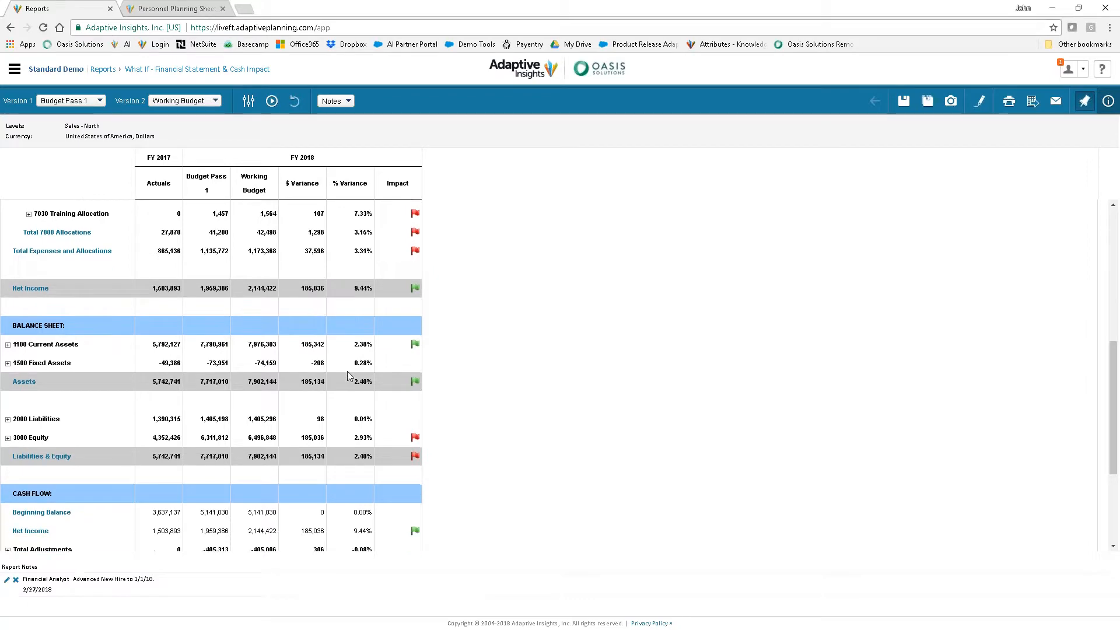
scroll(348, 375, down, 1)
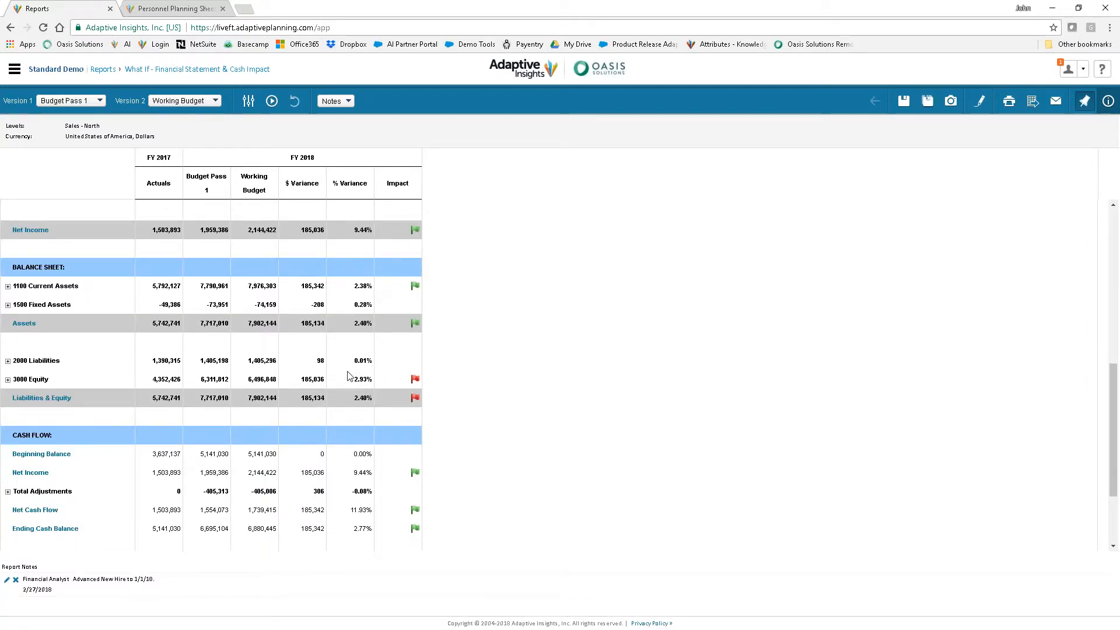
scroll(347, 375, down, 2)
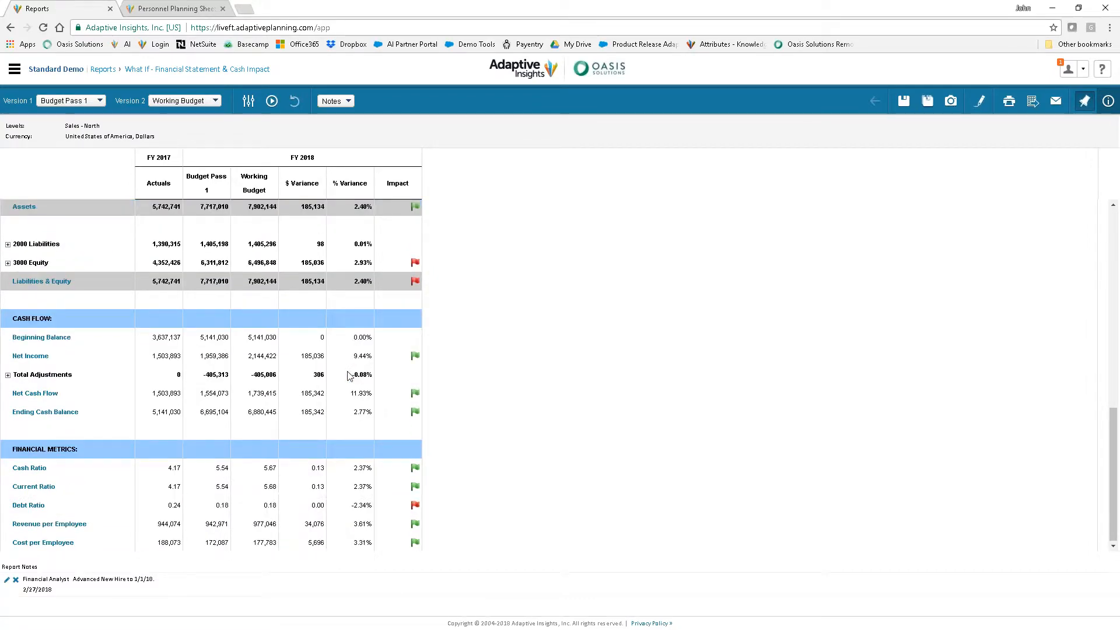
scroll(348, 375, down, 1)
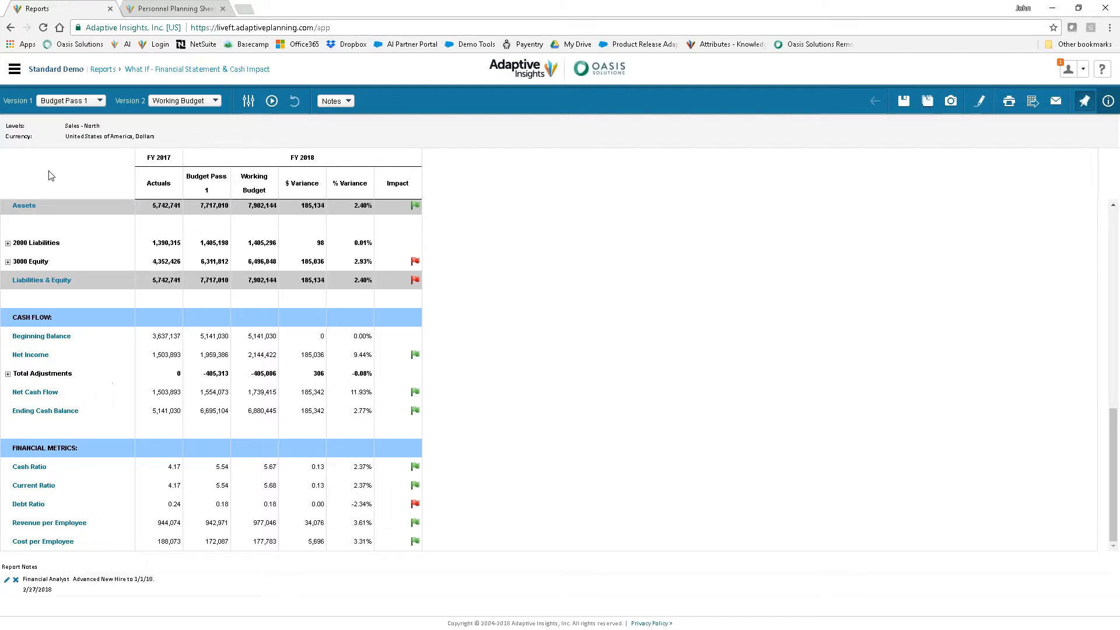
click(14, 69)
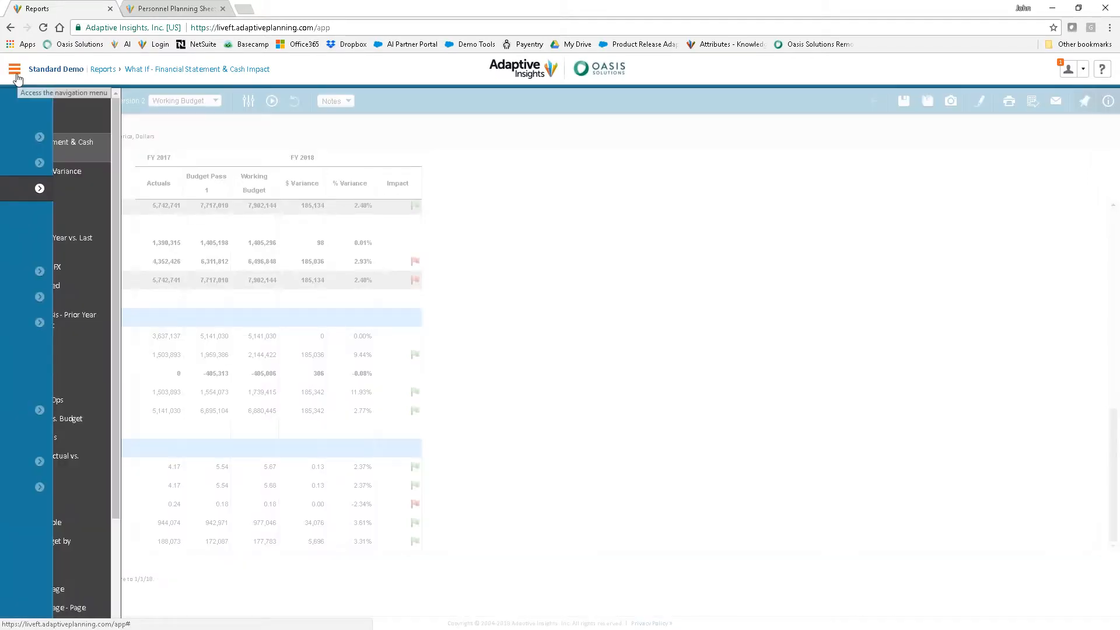
click(130, 141)
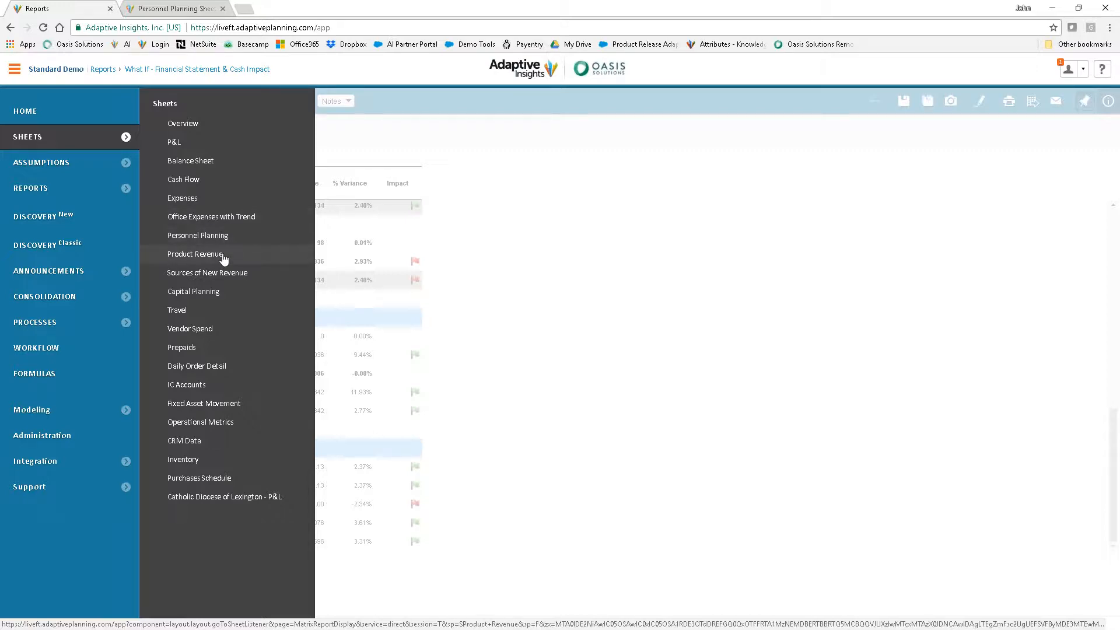
click(748, 319)
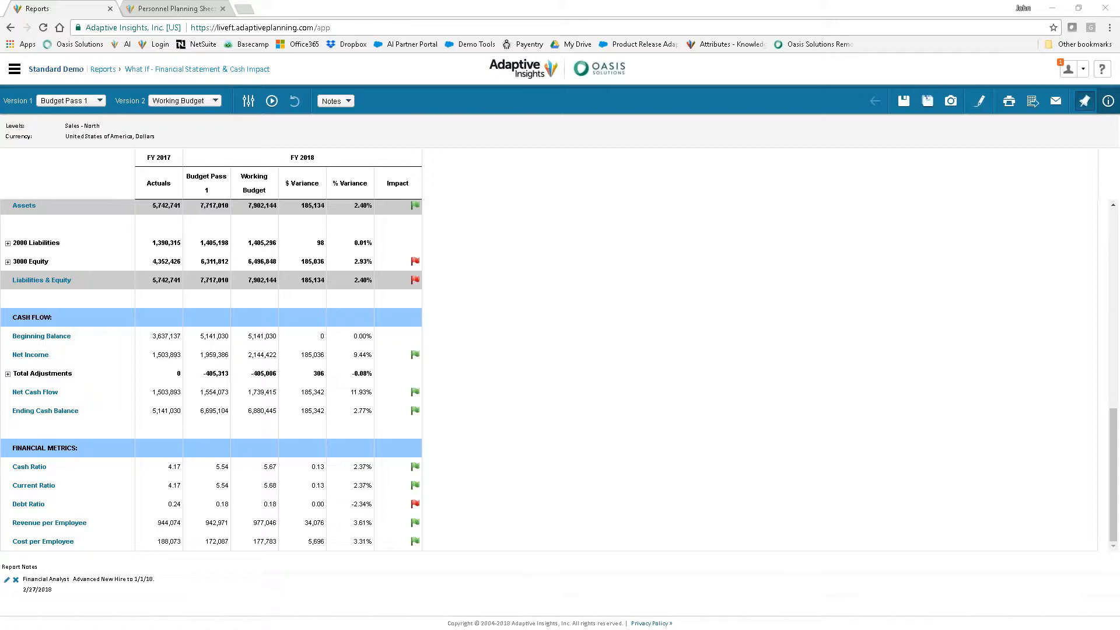
Switch to the EIP_Sales_-_North_20170606 Excel workbook and log in to the planning server with the account username and password
drag(1119, 131, 582, 44)
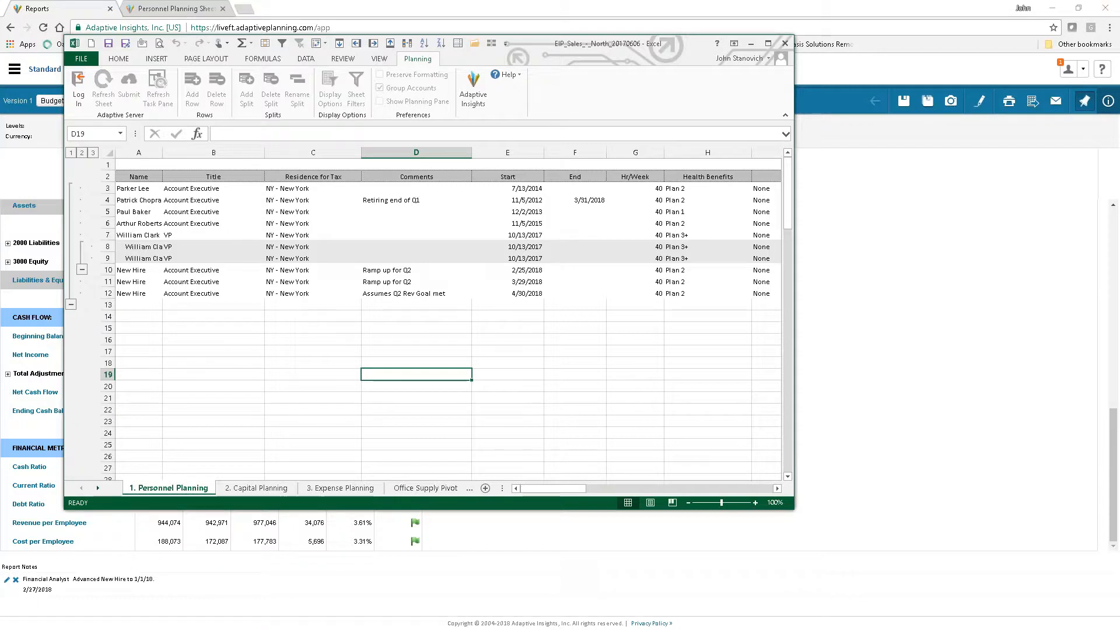
click(79, 95)
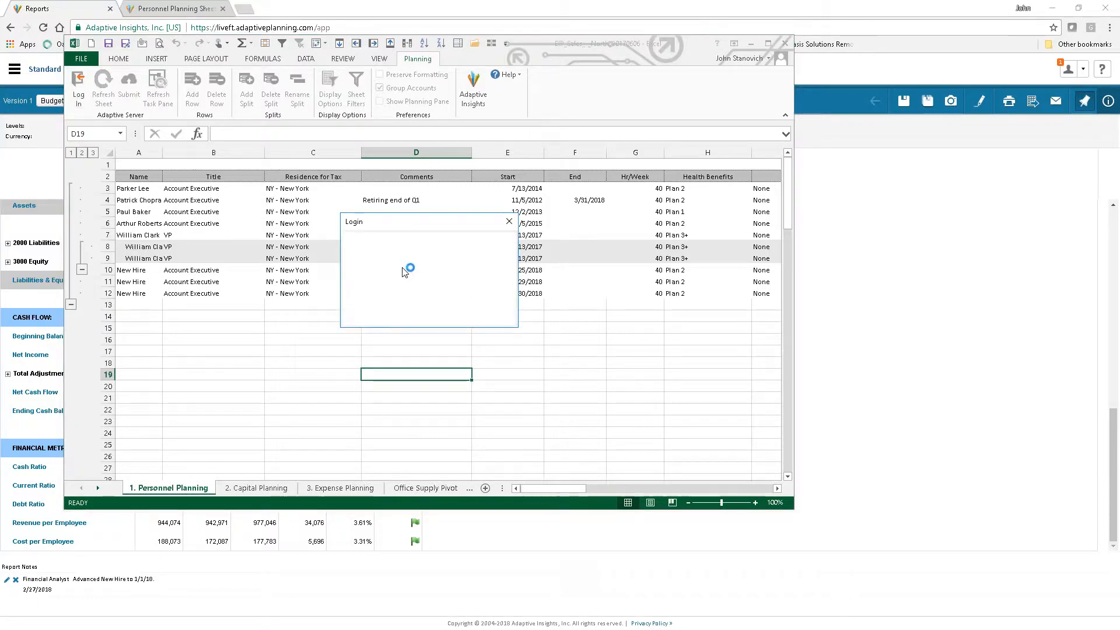
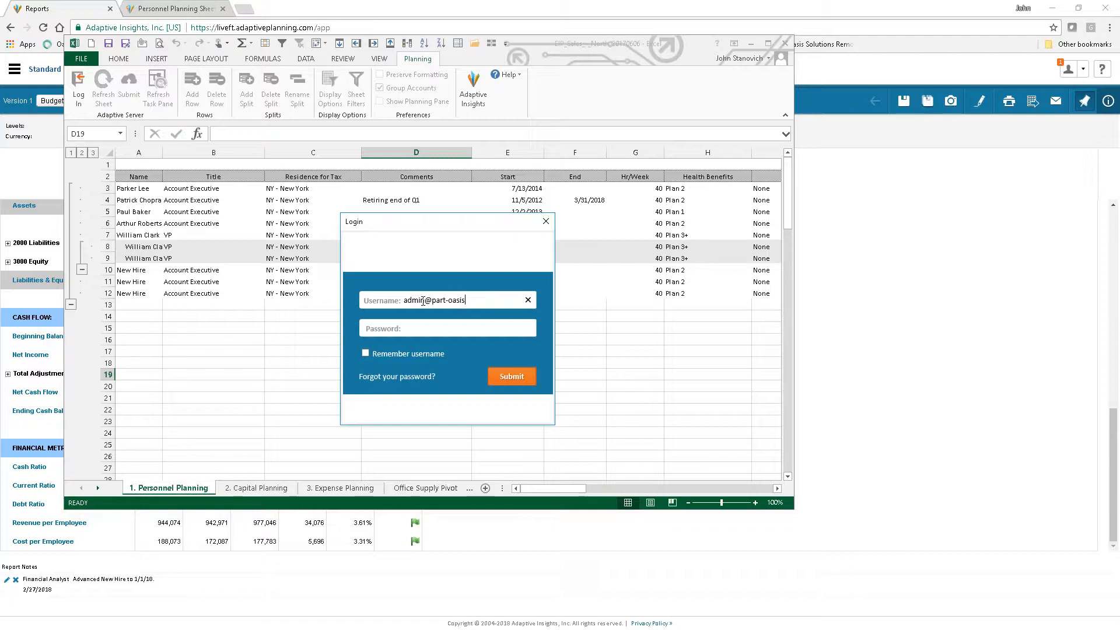
key(Tab)
text(••••••••)
click(493, 374)
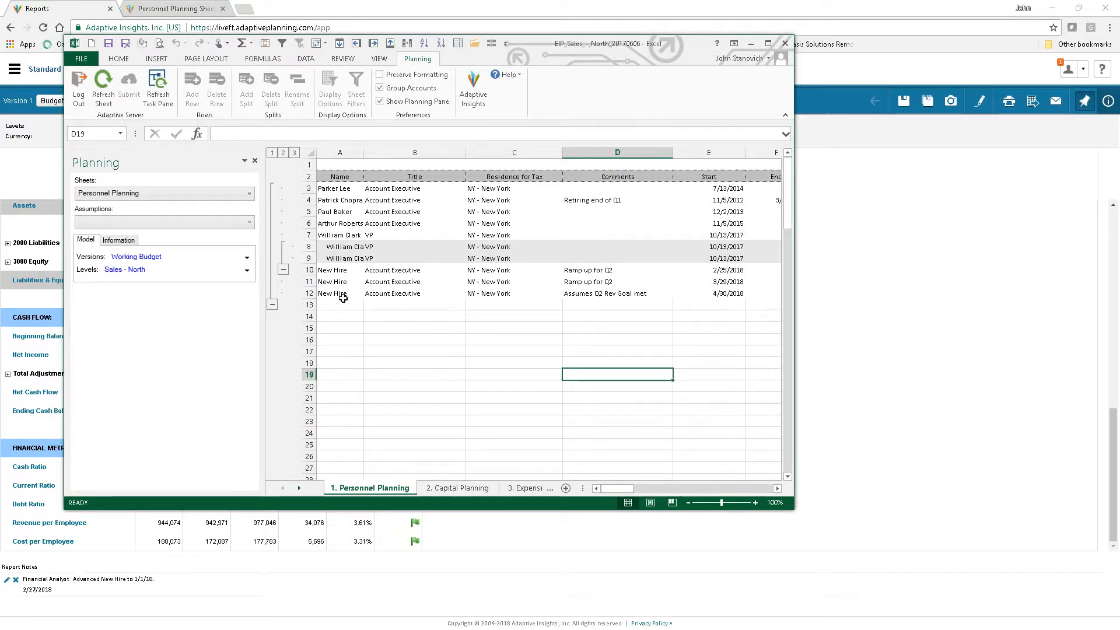
Refresh the Personnel Planning sheet from the server and check the start date of the last New Hire row
click(104, 98)
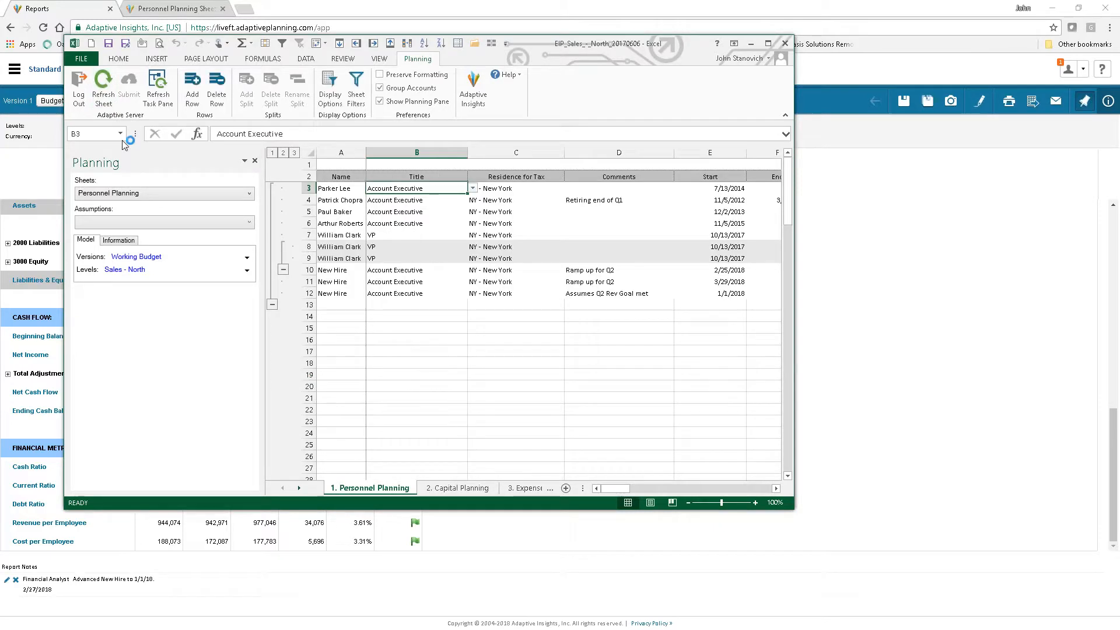
click(697, 294)
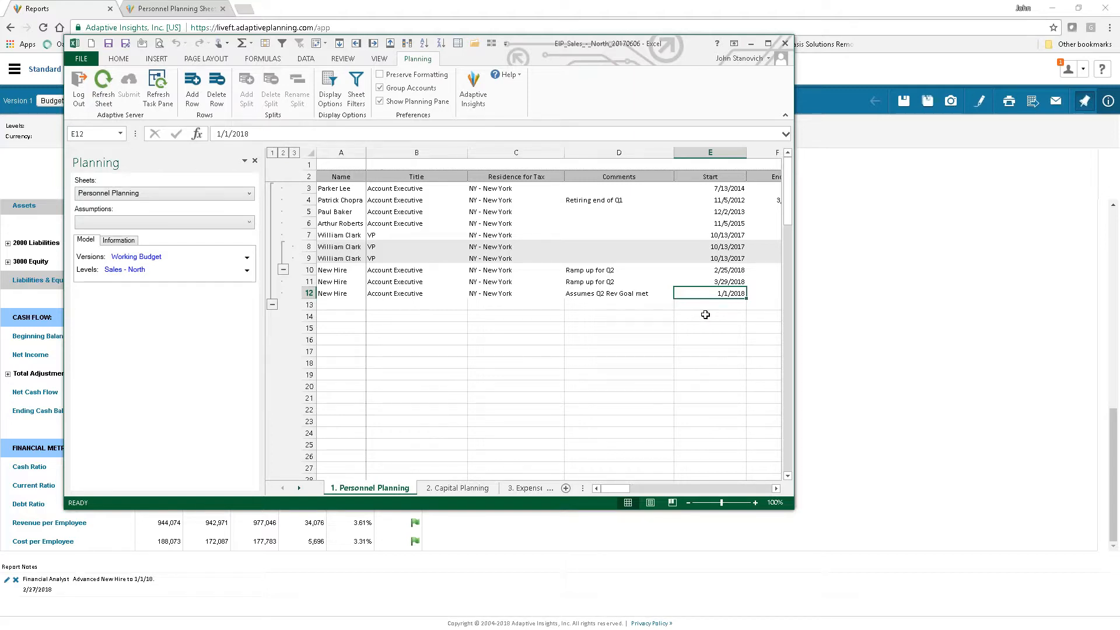
Replace the comment of the last New Hire row with "Hire for beginning of the year."
click(607, 297)
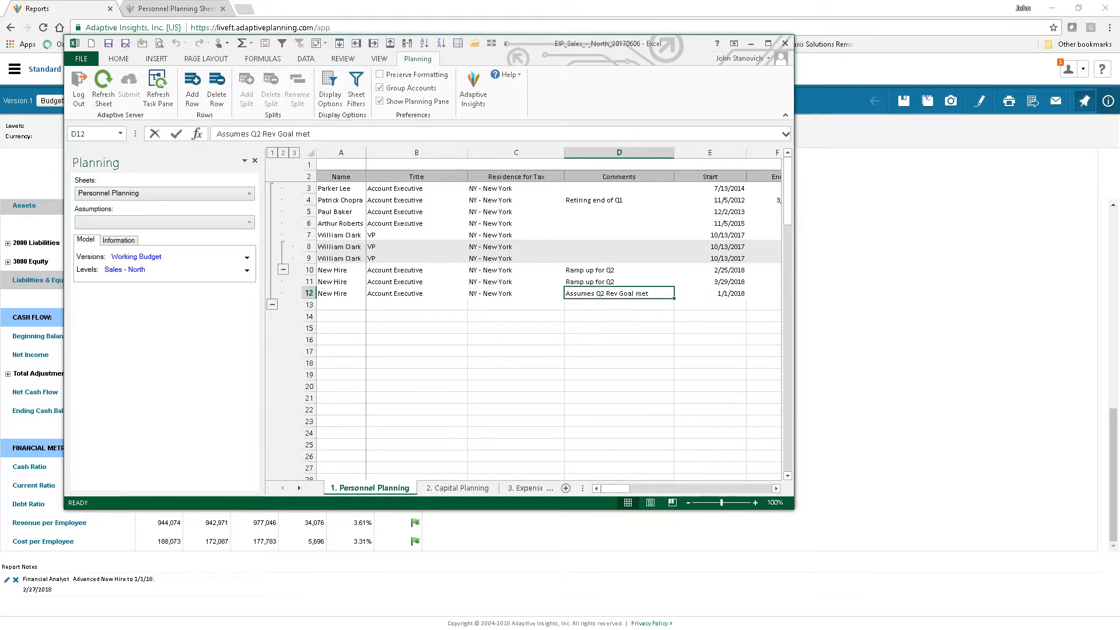
text(Hire3)
key(BackSpace)
text(f)
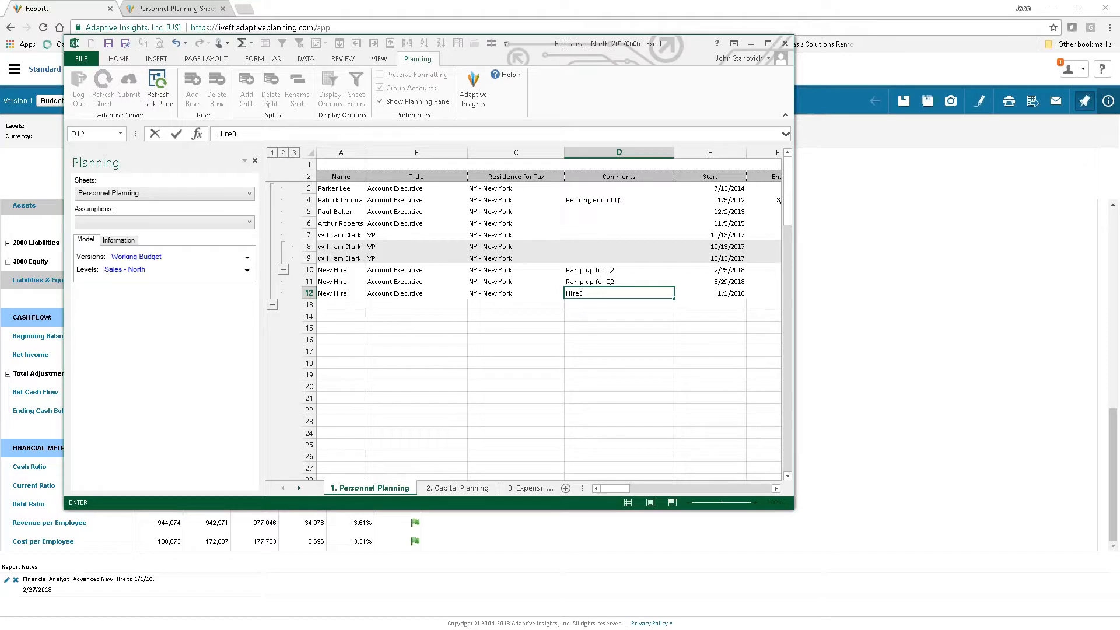
text(or beginmn)
key(BackSpace)
key(BackSpace)
key(BackSpace)
text(ning of the year.)
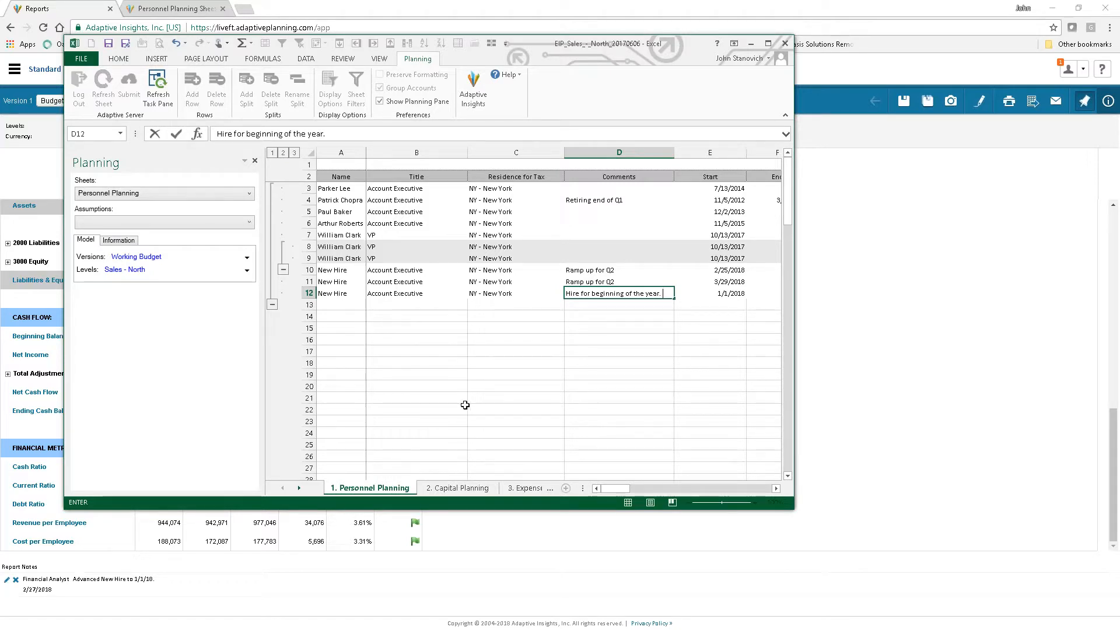
click(454, 378)
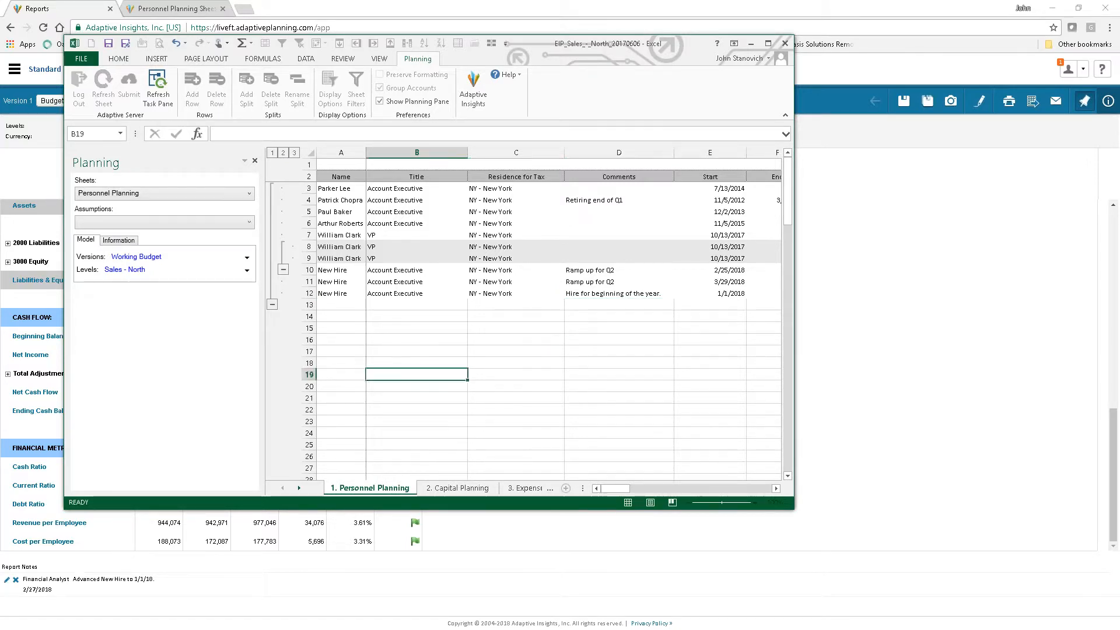
click(588, 339)
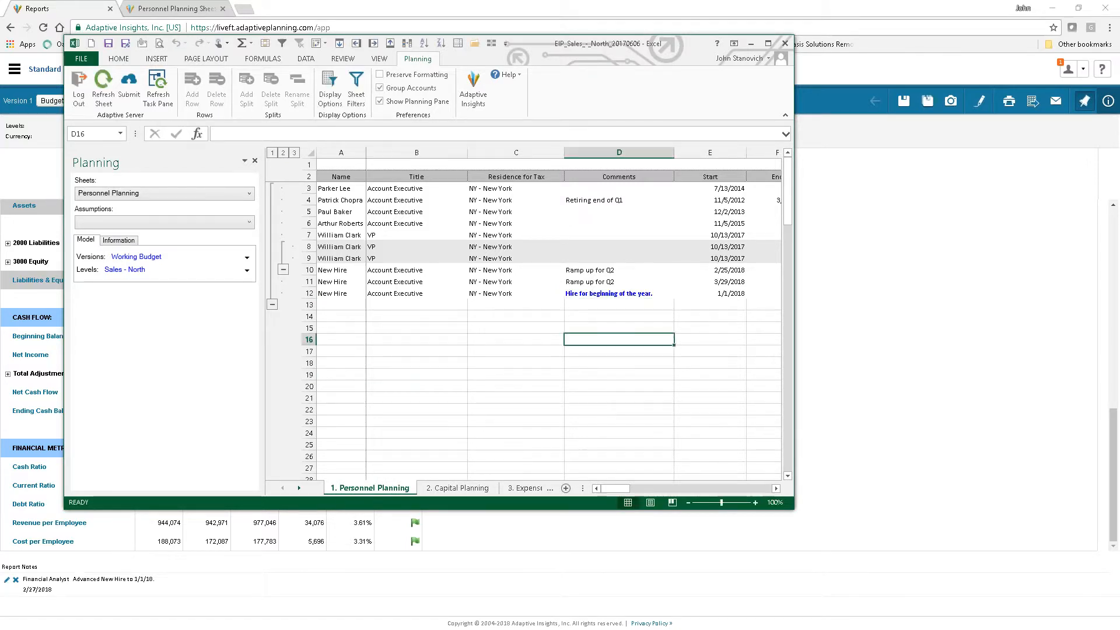
Submit the workbook changes to the server and refresh the Personnel Planning sheet in the browser
click(127, 105)
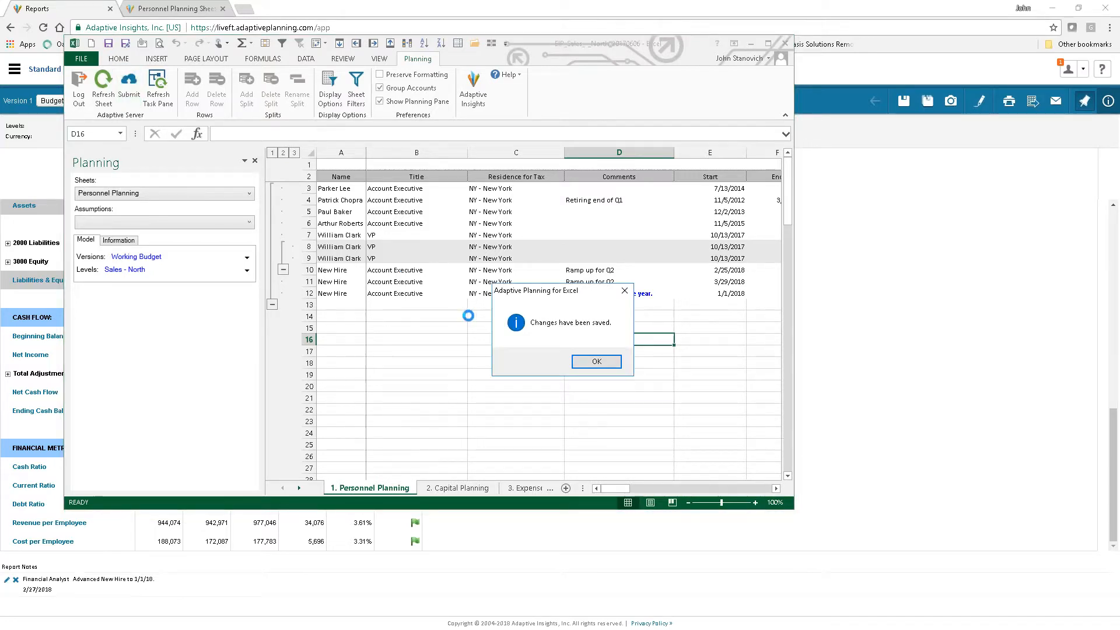
click(597, 362)
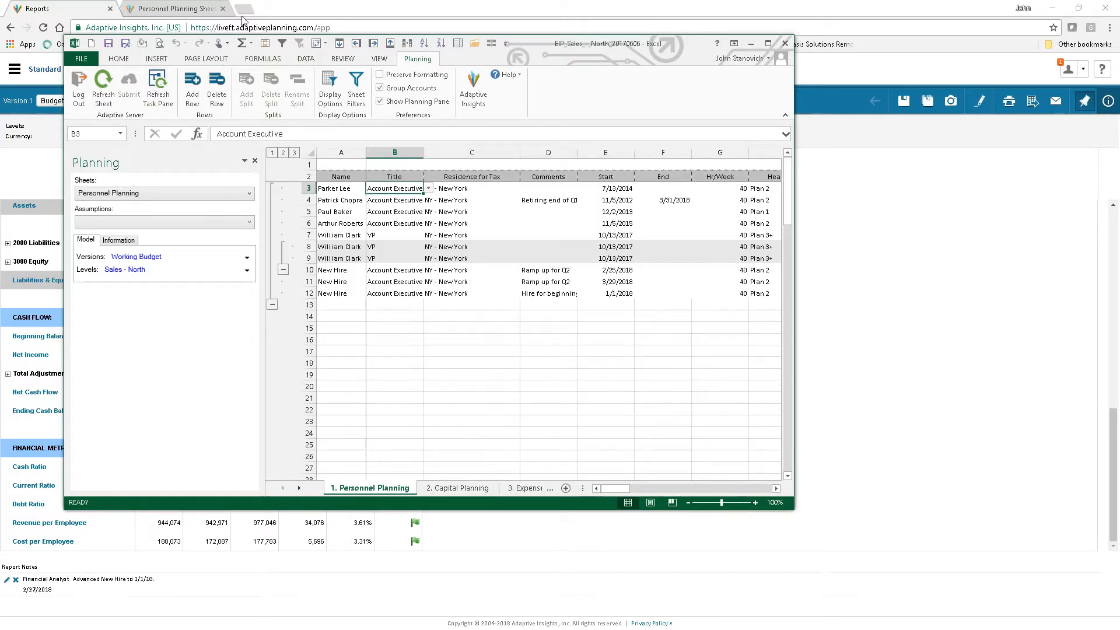
click(196, 10)
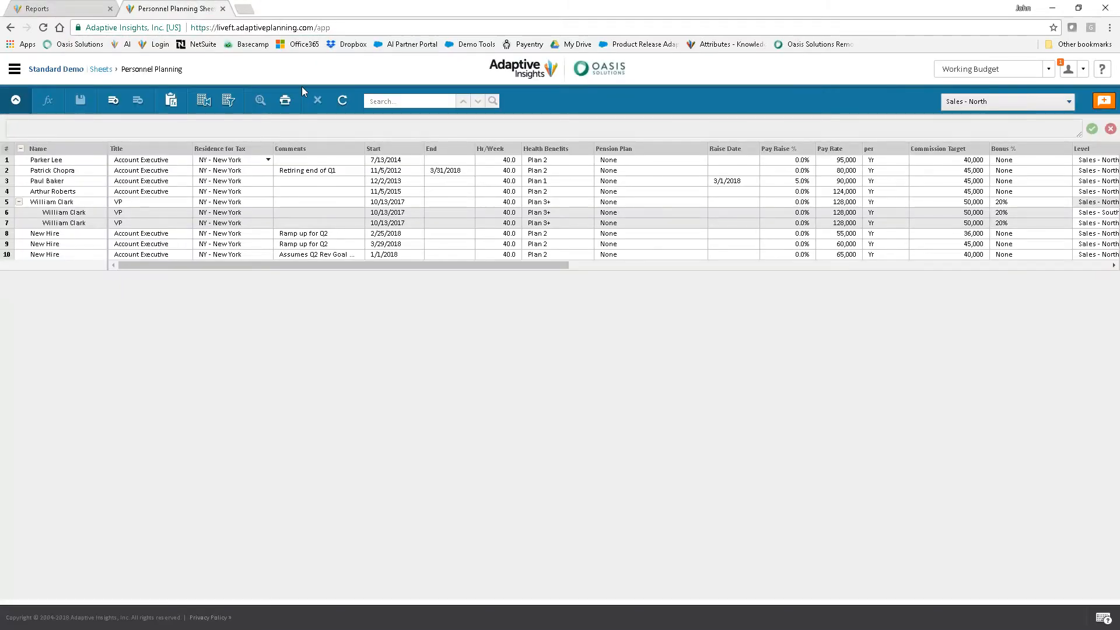
click(342, 100)
Open the Processes overview to view the task progress of the 004-Sales North Plan process
click(14, 69)
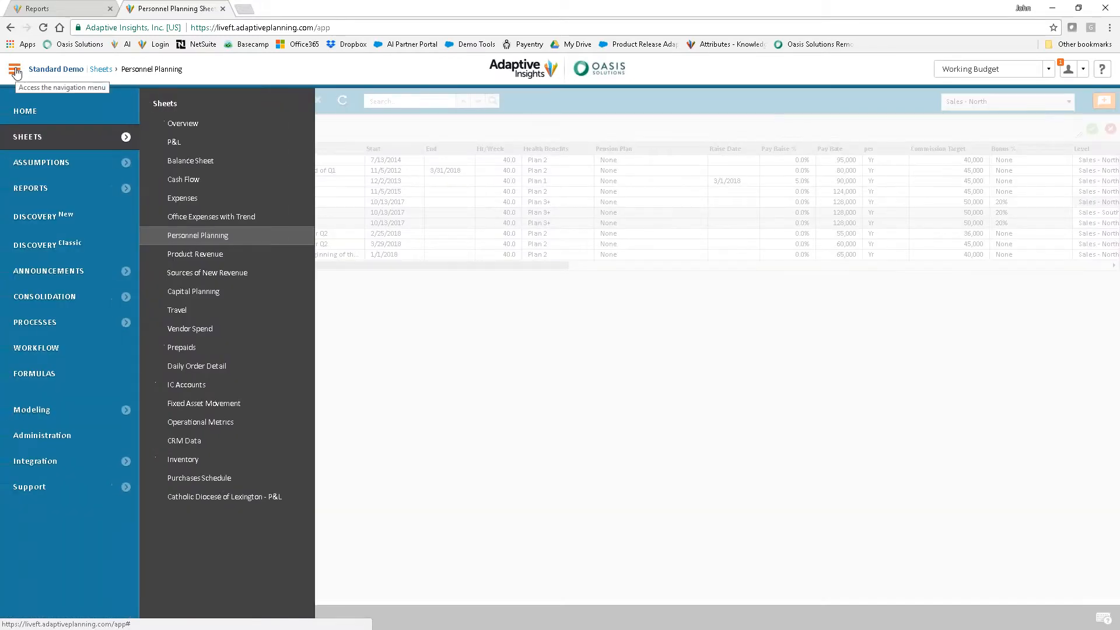
click(120, 324)
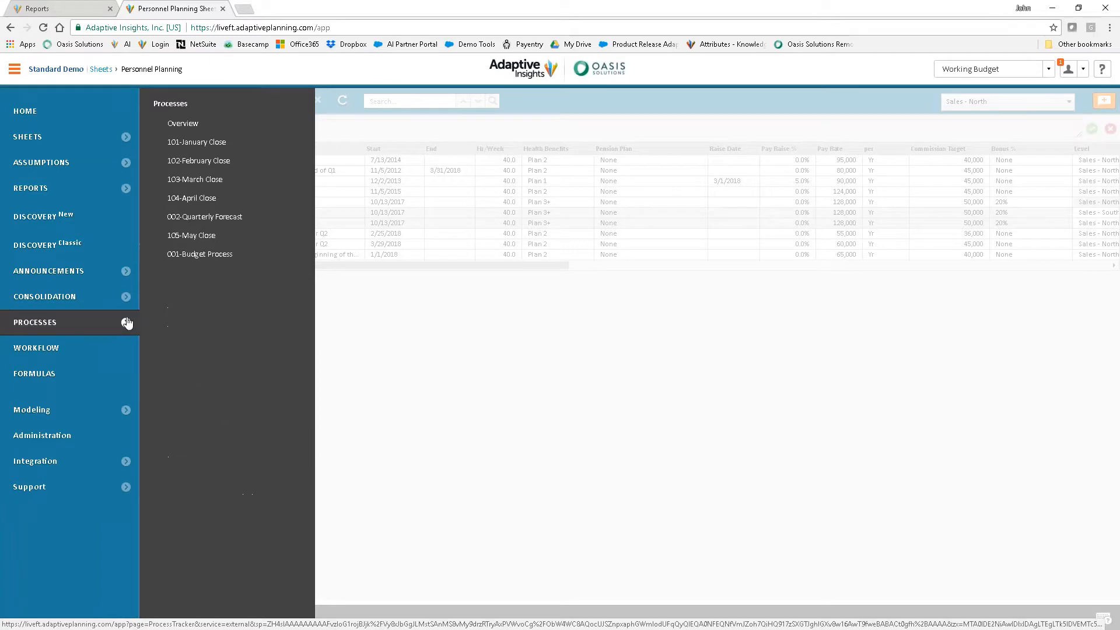
click(190, 125)
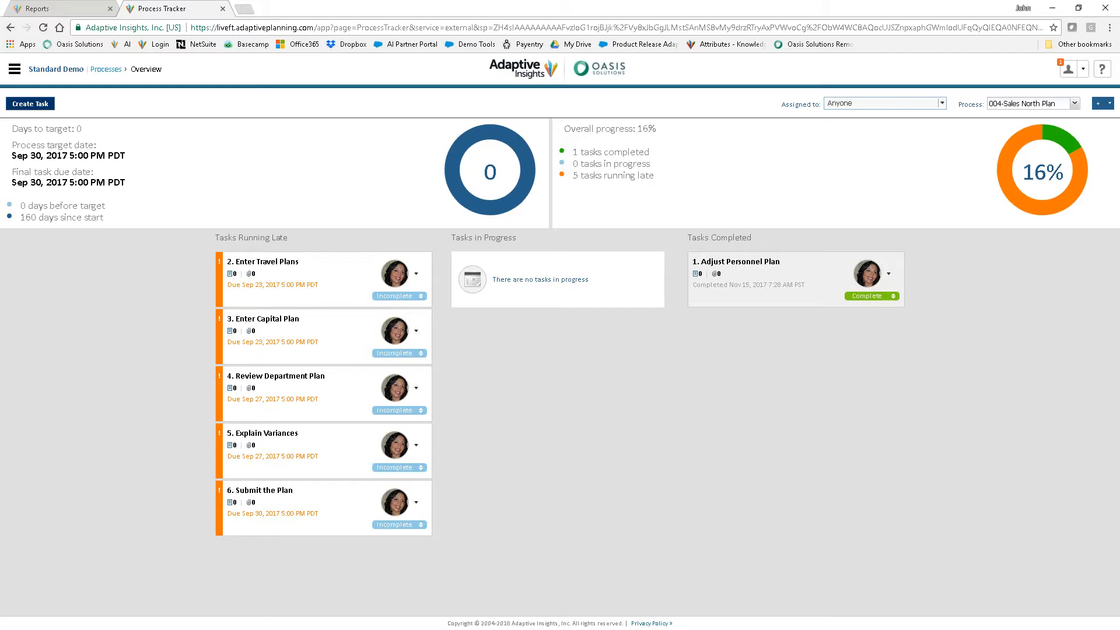
Log out of the planning application and log back in with the prefilled account credentials
click(1082, 69)
click(997, 109)
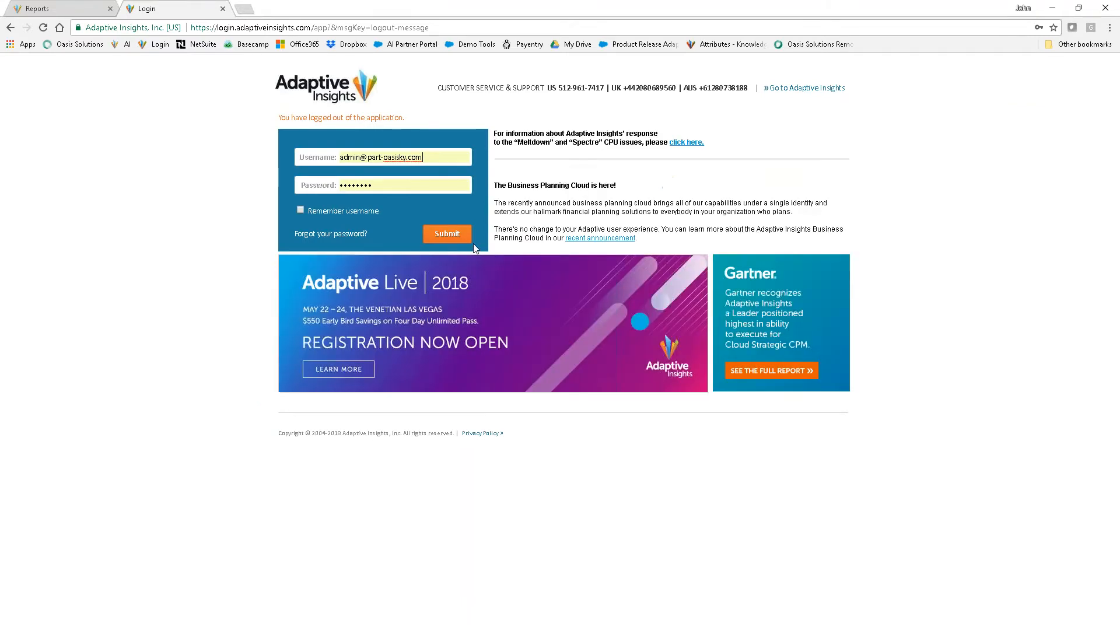
click(455, 237)
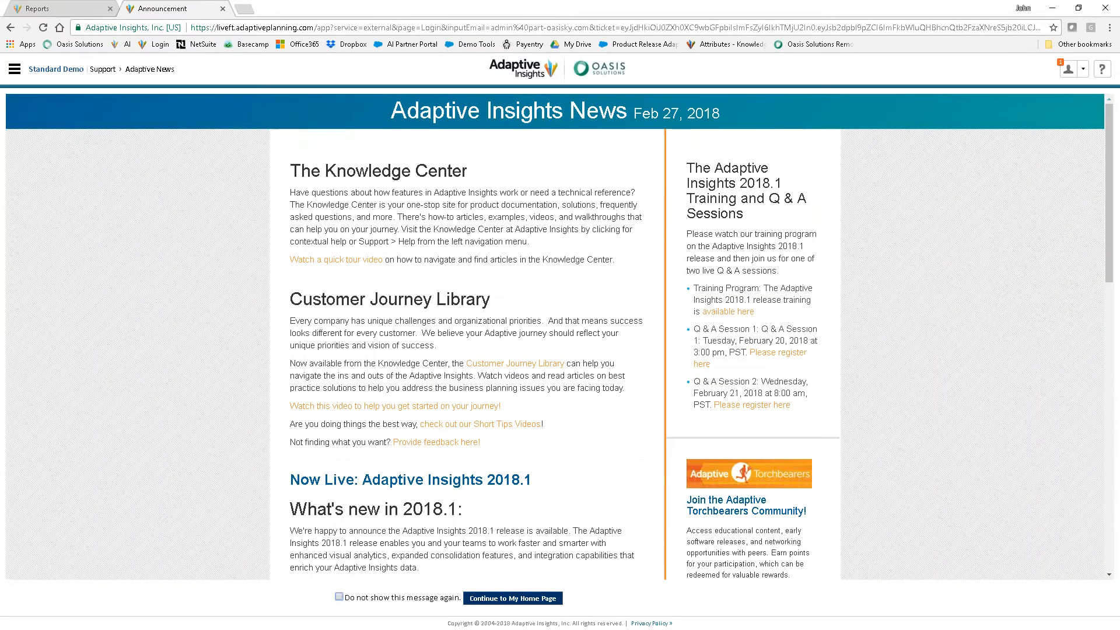
Open the What If - Financial Statement & Cash Impact report and review the Sales - North variances down to the balance sheet
click(14, 69)
click(120, 139)
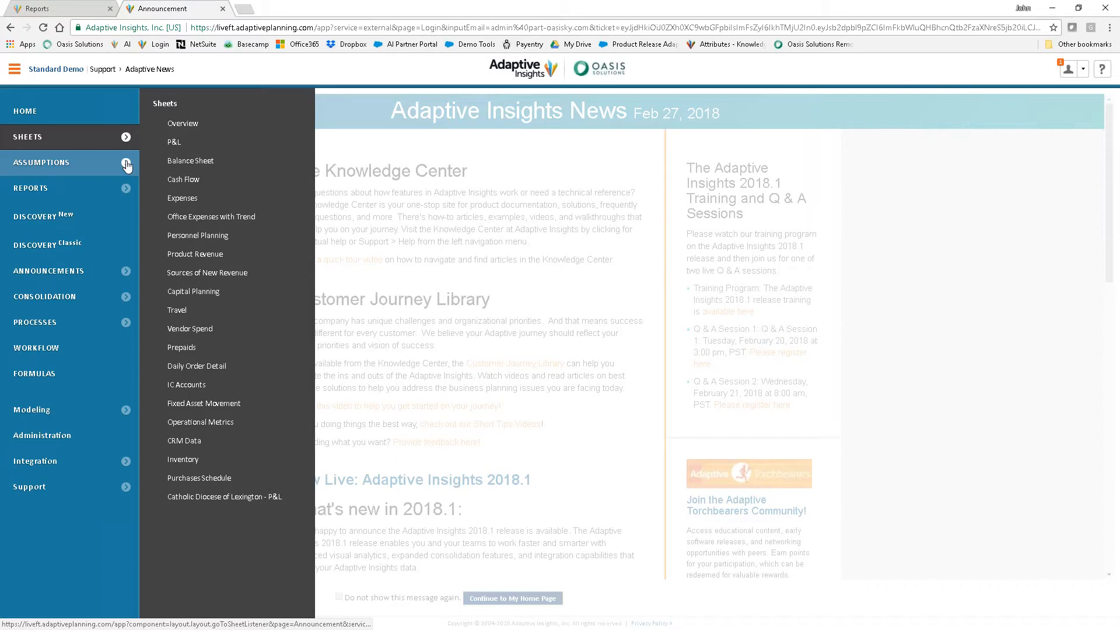
click(126, 166)
click(125, 187)
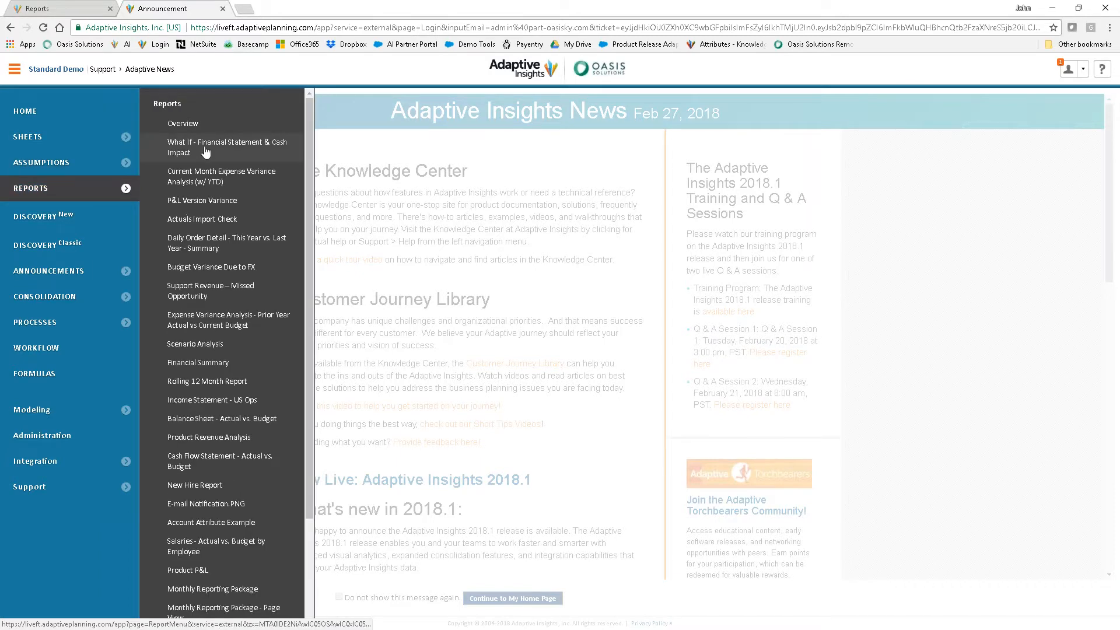
click(206, 151)
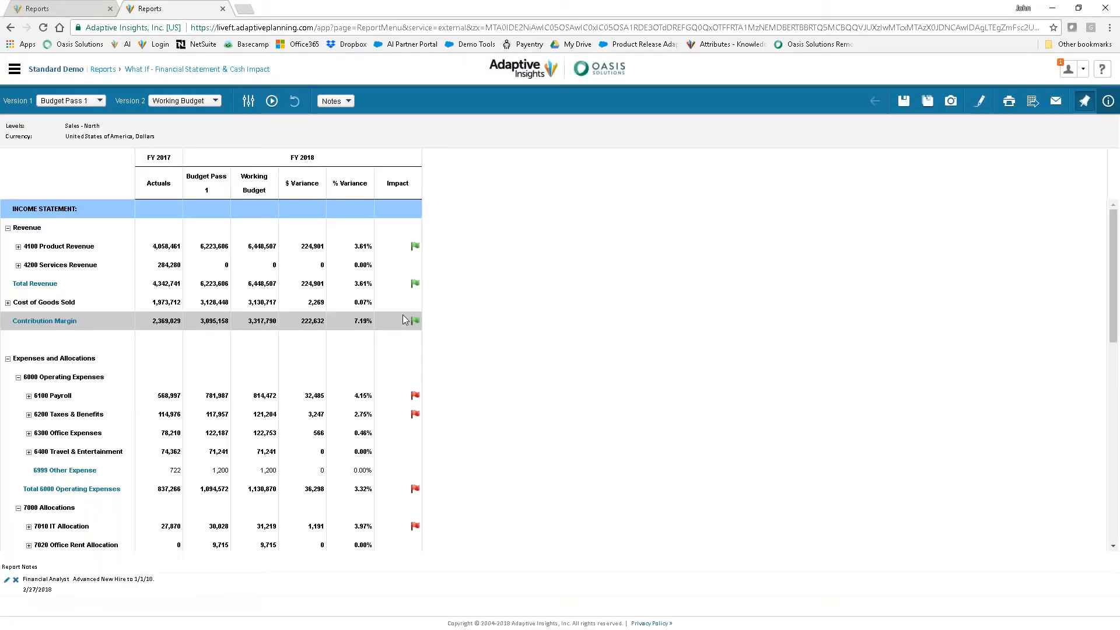
scroll(404, 314, down, 5)
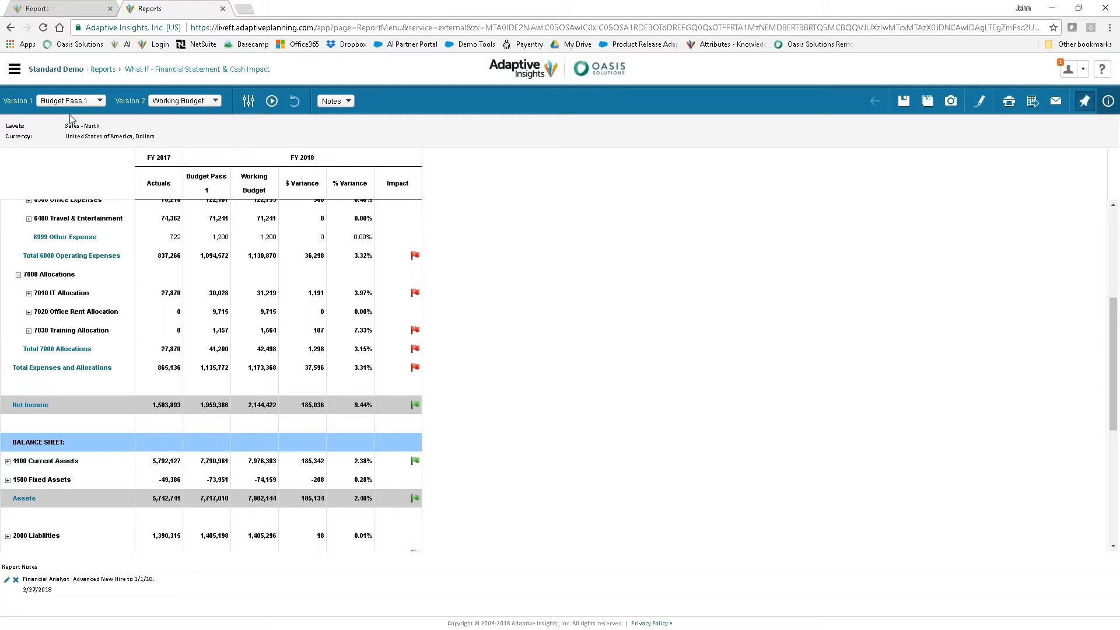
Rerun the What If report for the Total Company level and review the variances down to Net Income and the balance sheet
click(249, 111)
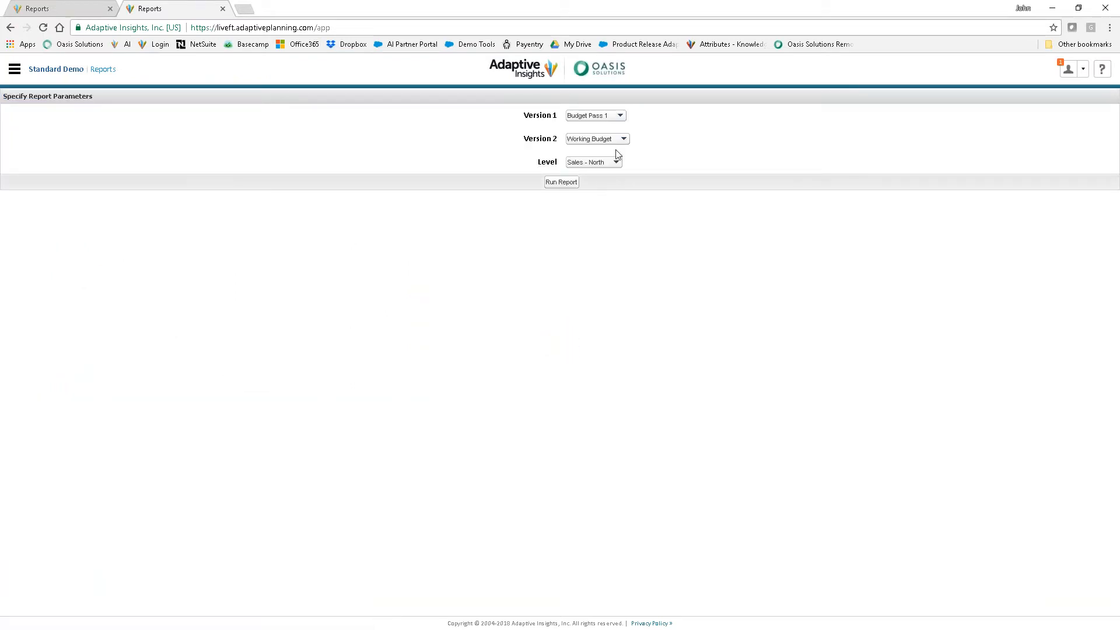
click(610, 164)
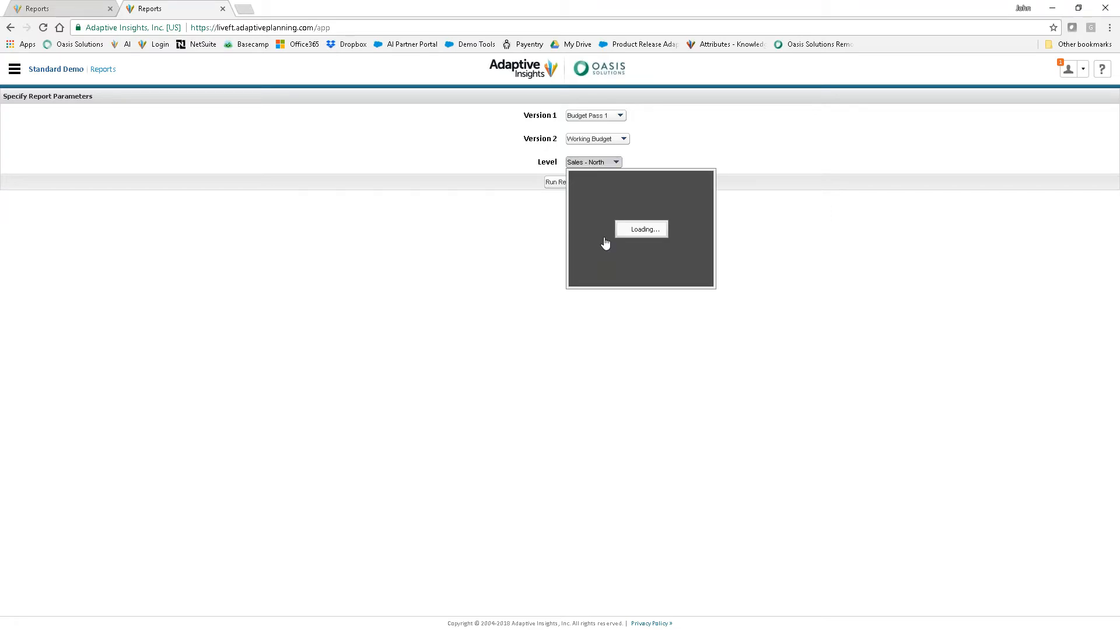
click(603, 192)
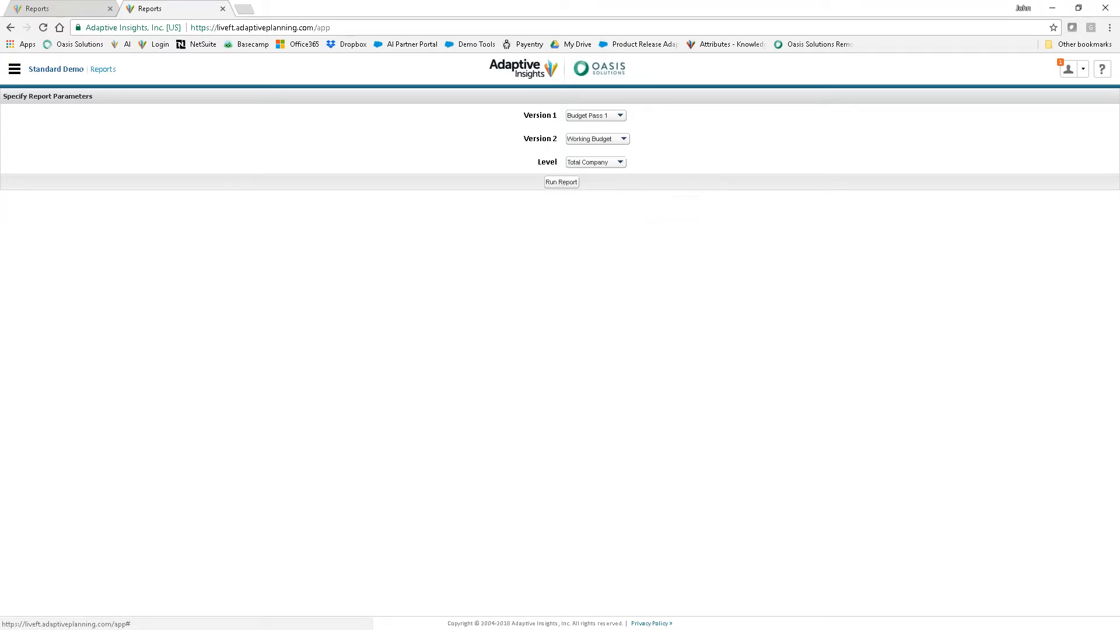
click(560, 182)
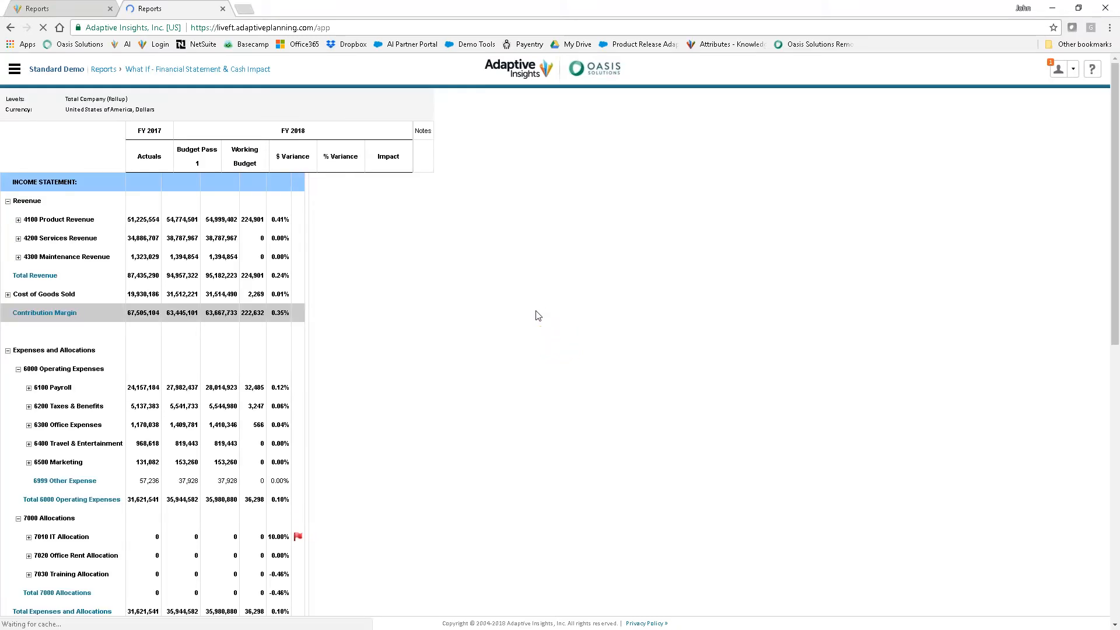
scroll(490, 316, down, 5)
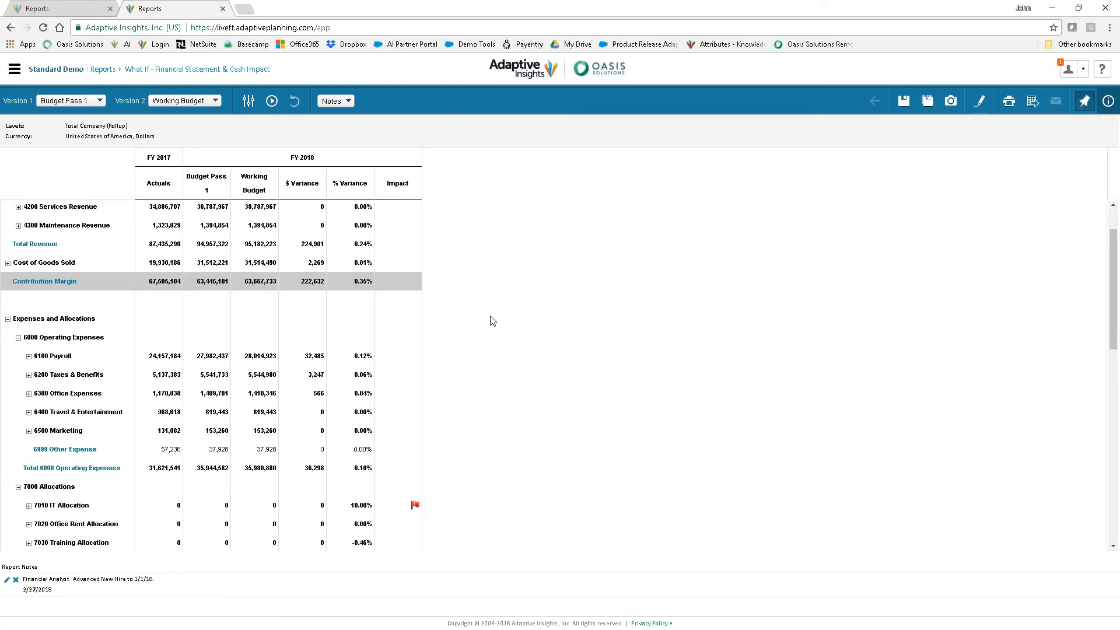
scroll(492, 321, down, 2)
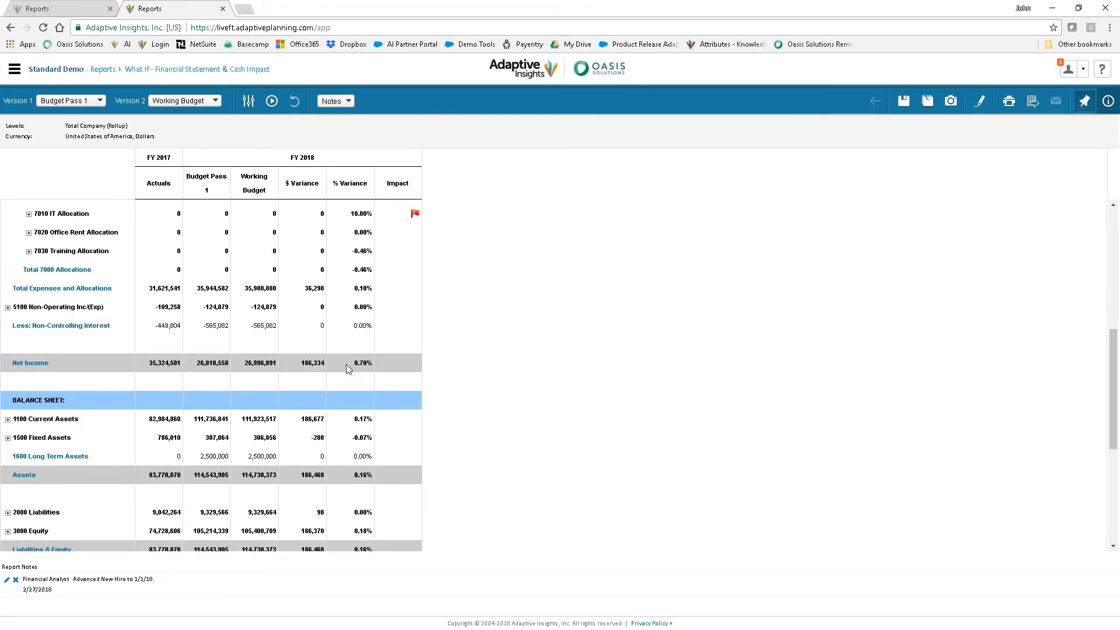